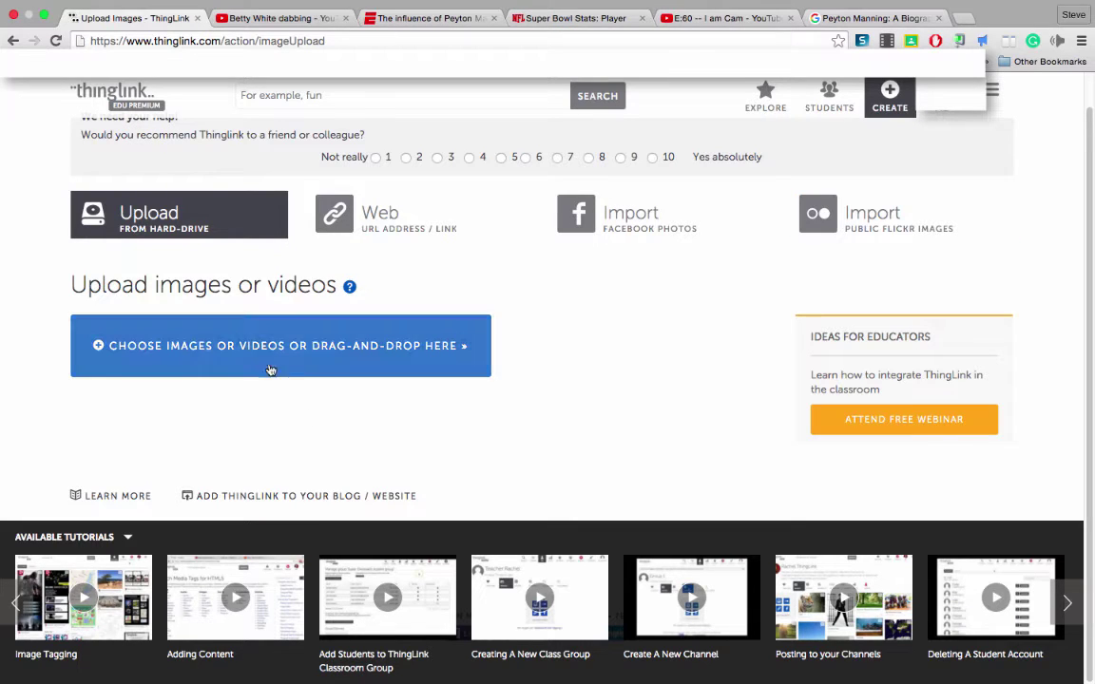
Upload SB.jpg from the Desktop as a new ThingLink interactive image
{"action": "left_click", "coordinate": [247, 346]}
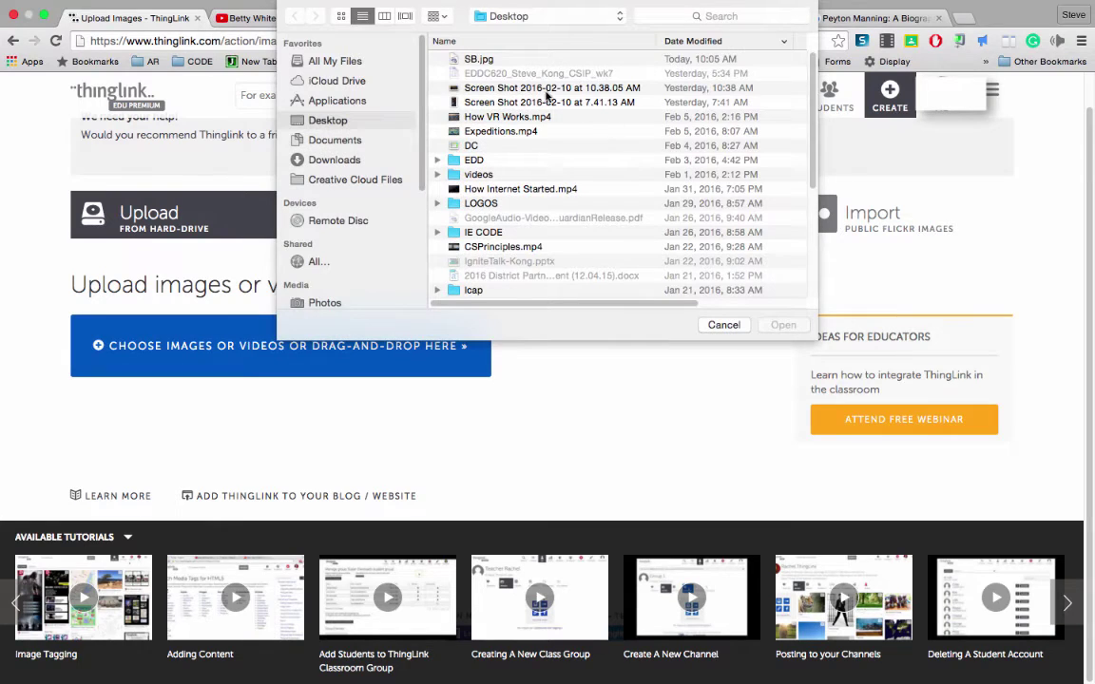
{"action": "left_click", "coordinate": [489, 63]}
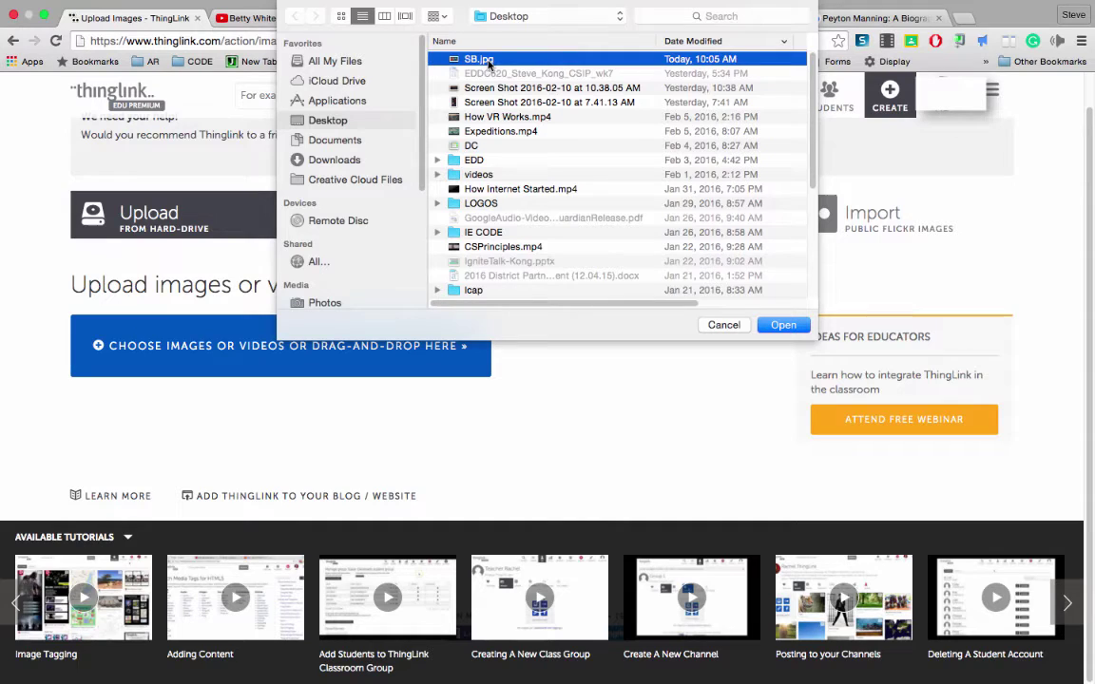
{"action": "left_click", "coordinate": [785, 324]}
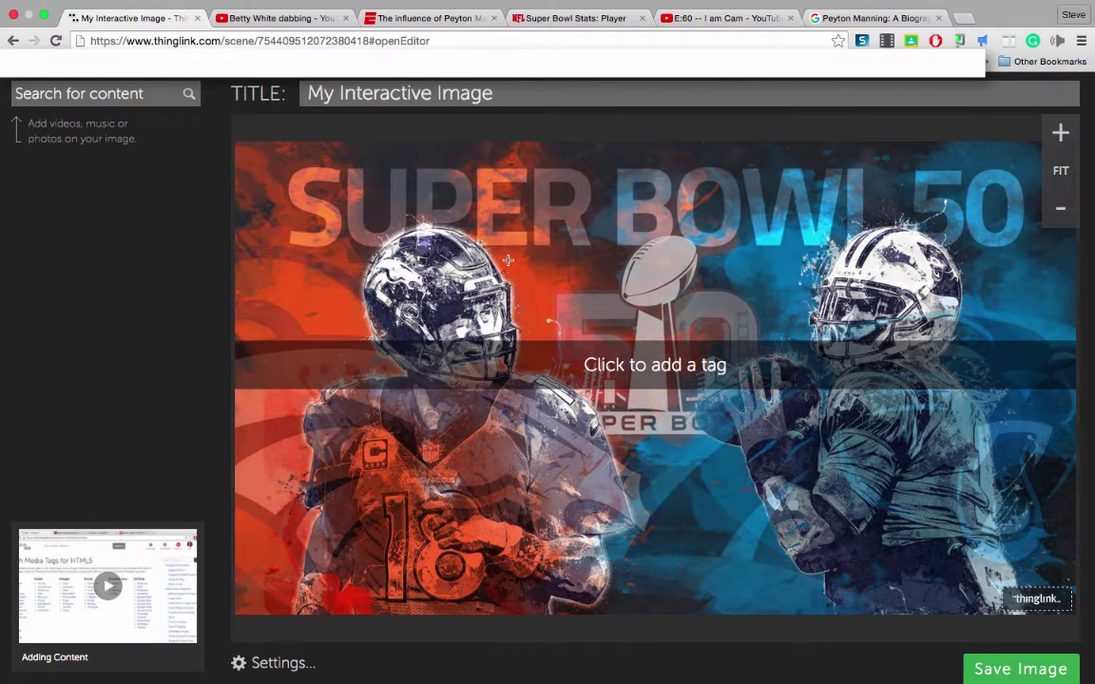
Retitle the image 'Super Bowl Demo', then zoom in and fit it back to the canvas
{"action": "triple_click", "coordinate": [499, 98]}
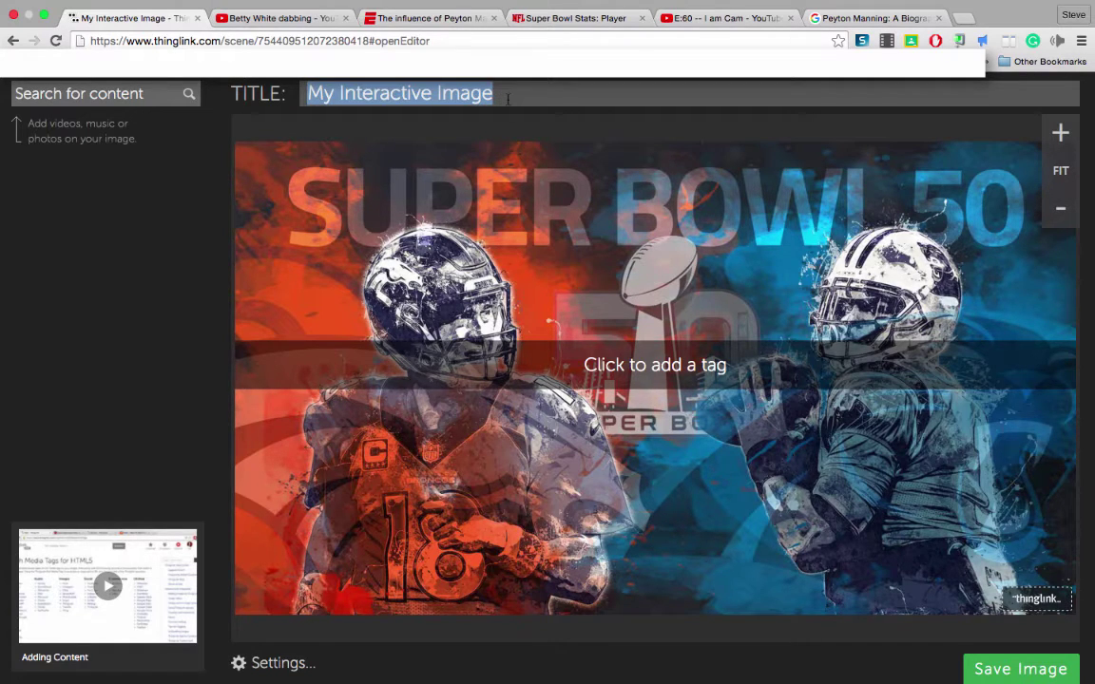
{"action": "type", "text": "Super"}
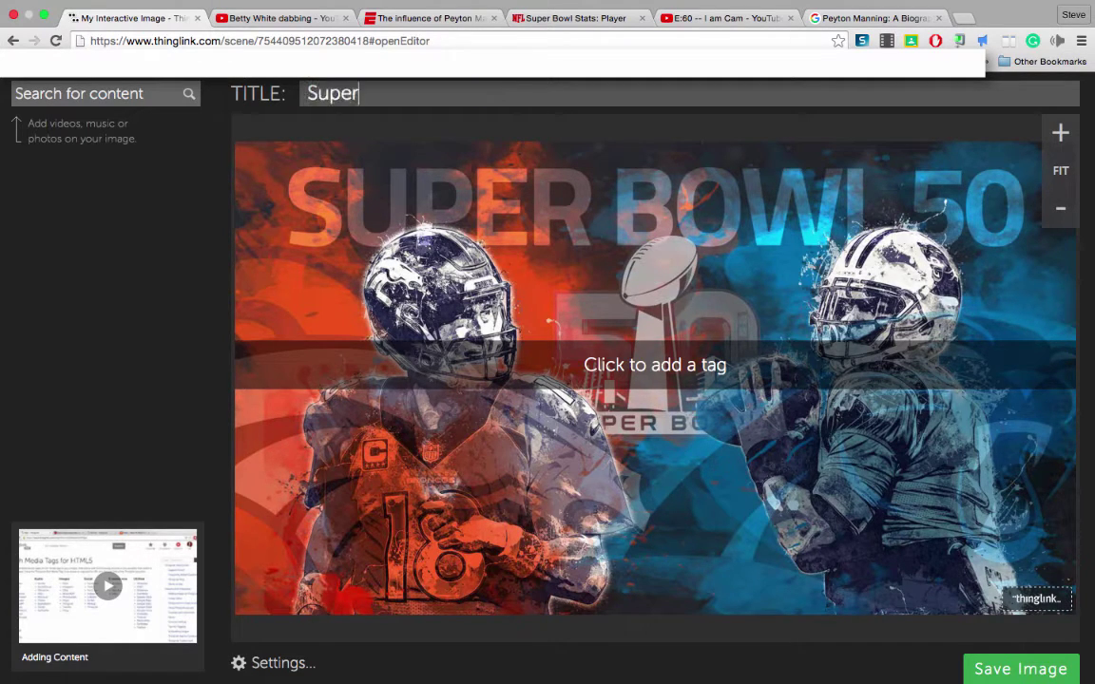
{"action": "type", "text": " Bowl Demo"}
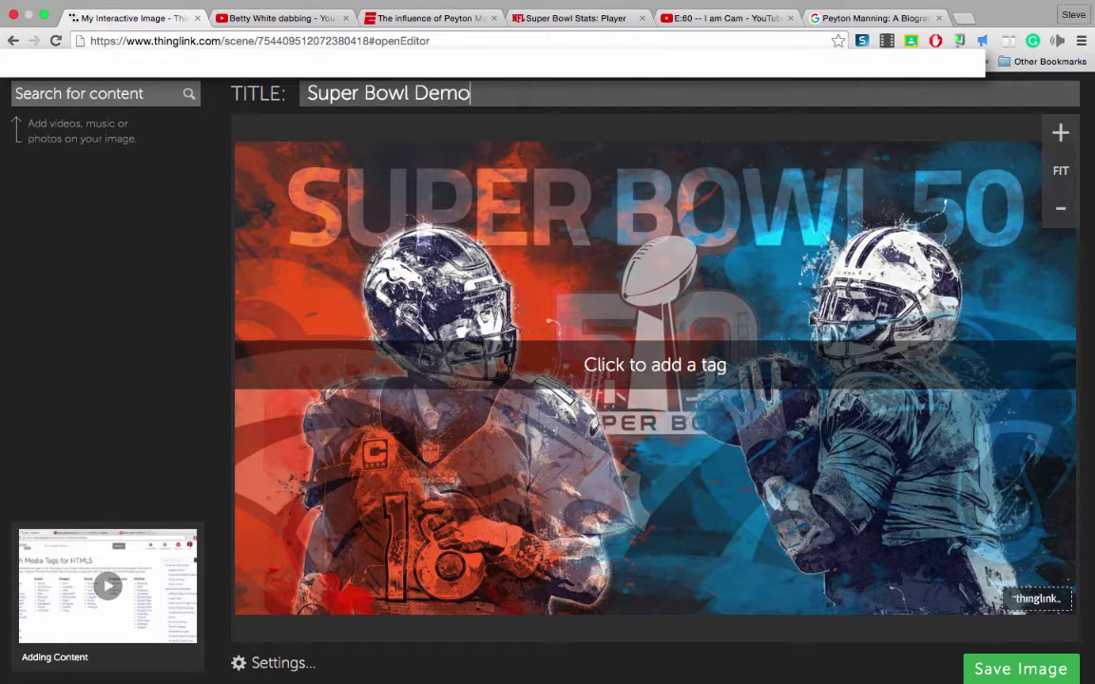
{"action": "key", "text": "Return"}
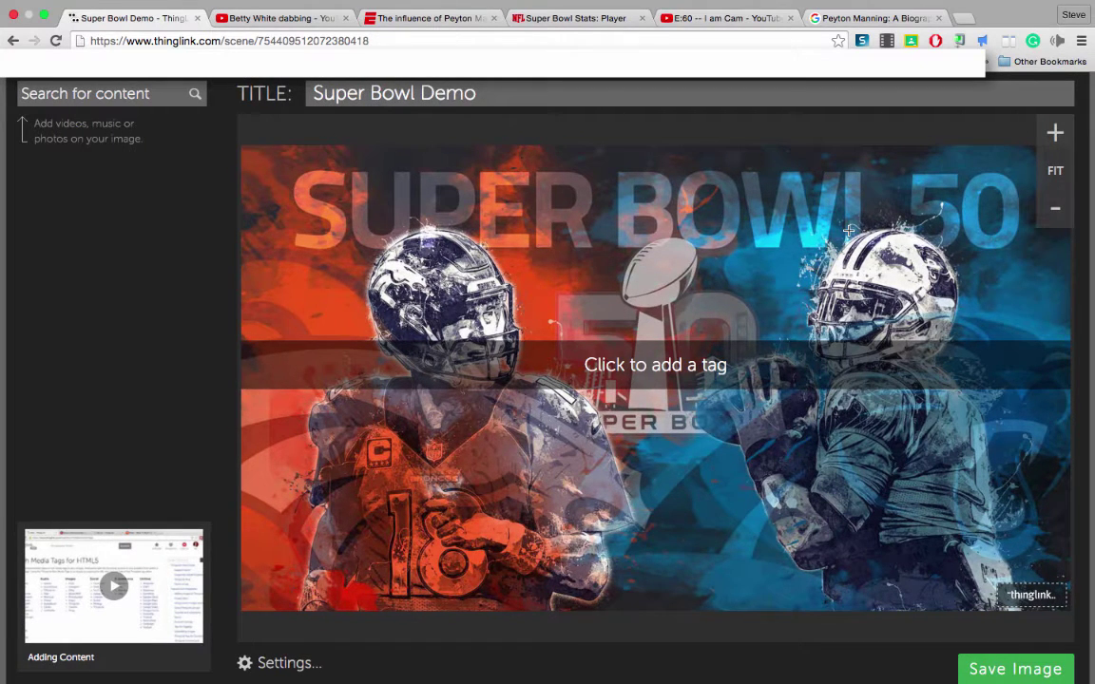
{"action": "left_click", "coordinate": [1055, 133]}
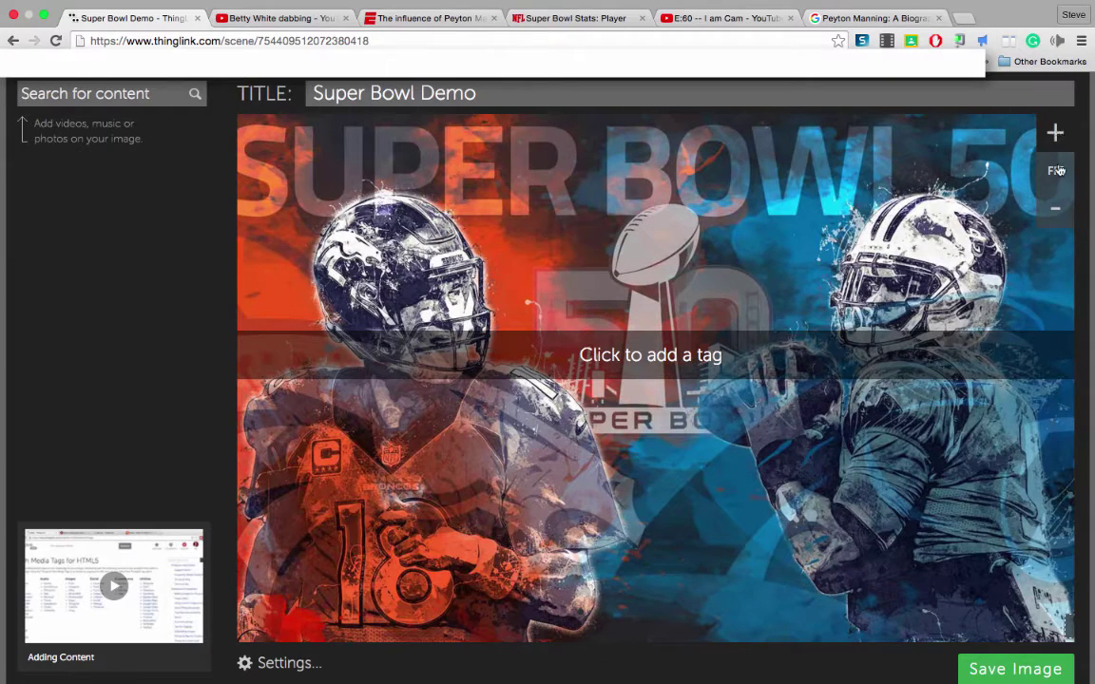
{"action": "left_click", "coordinate": [1057, 170]}
{"action": "left_click", "coordinate": [1056, 170]}
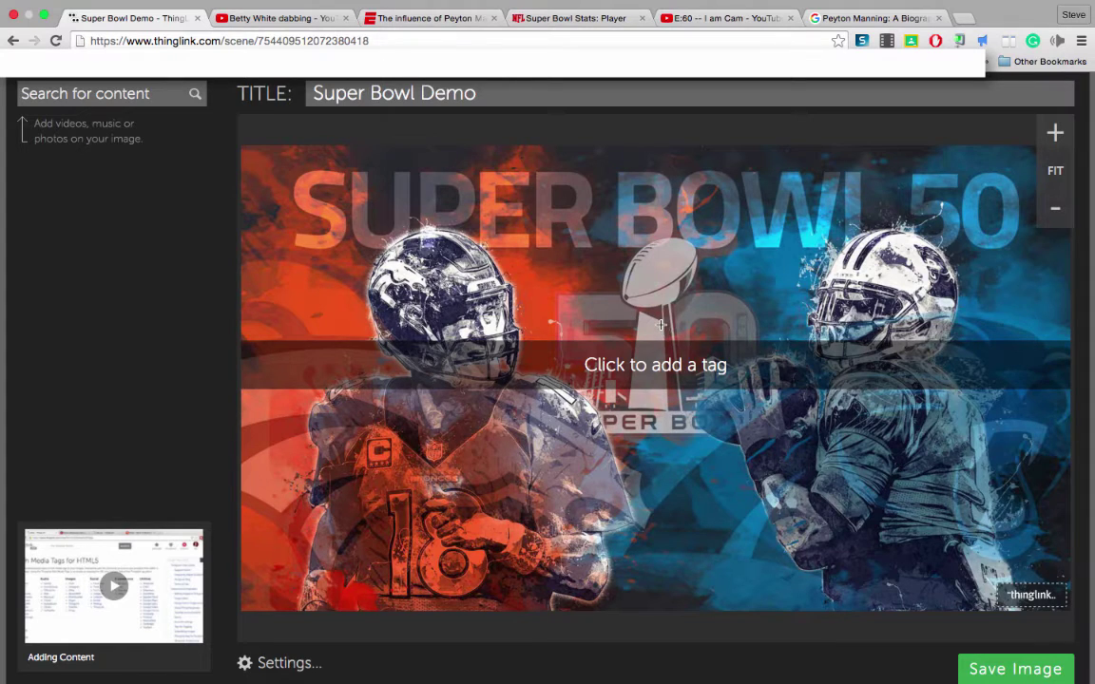
Add a tag on the right player's helmet and give it a blue star icon
{"action": "left_click", "coordinate": [866, 285]}
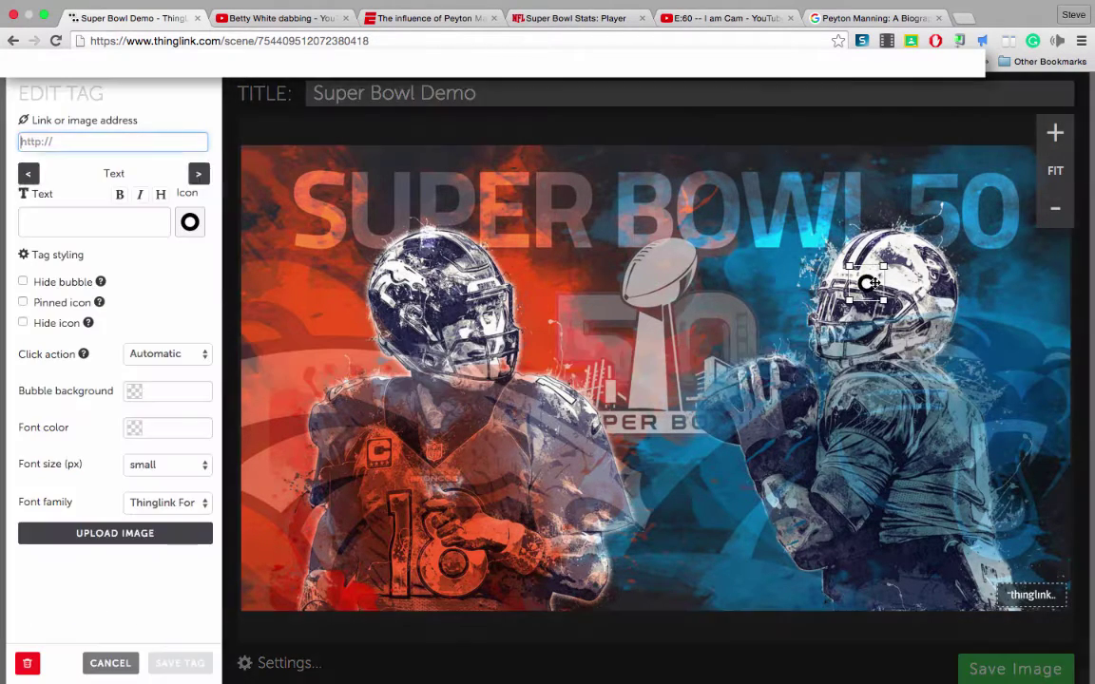
{"action": "left_click", "coordinate": [190, 224]}
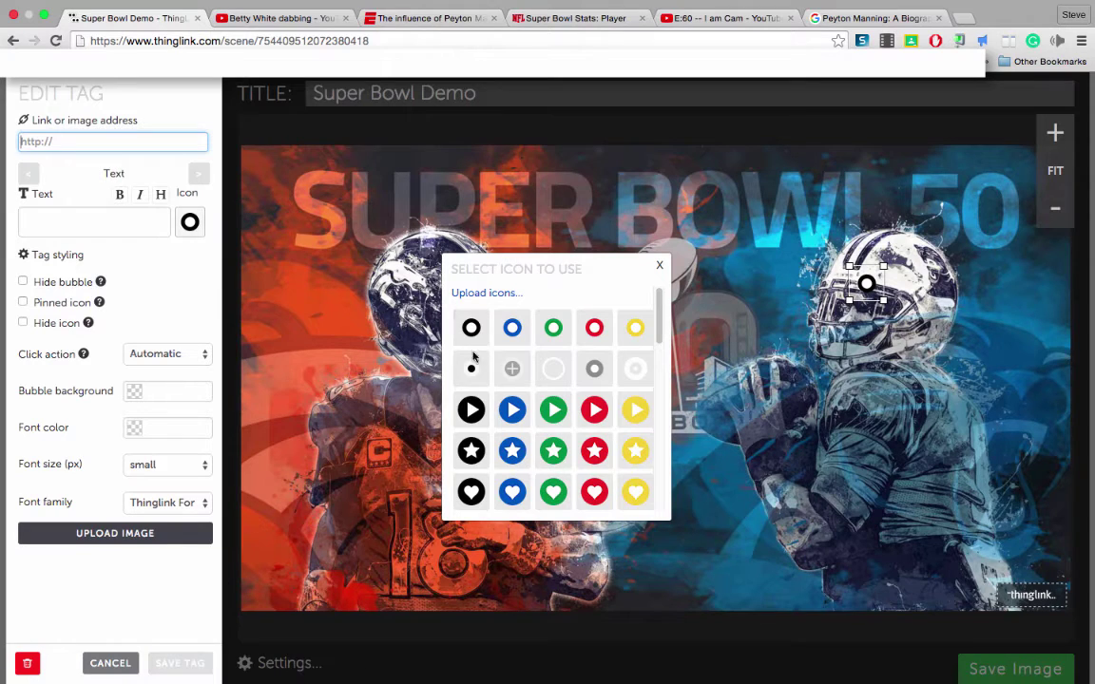
{"action": "mouse_move", "coordinate": [657, 328]}
{"action": "left_mouse_down"}
{"action": "mouse_move", "coordinate": [657, 489]}
{"action": "mouse_move", "coordinate": [654, 296]}
{"action": "mouse_move", "coordinate": [654, 322]}
{"action": "left_mouse_up"}
{"action": "left_click", "coordinate": [518, 403]}
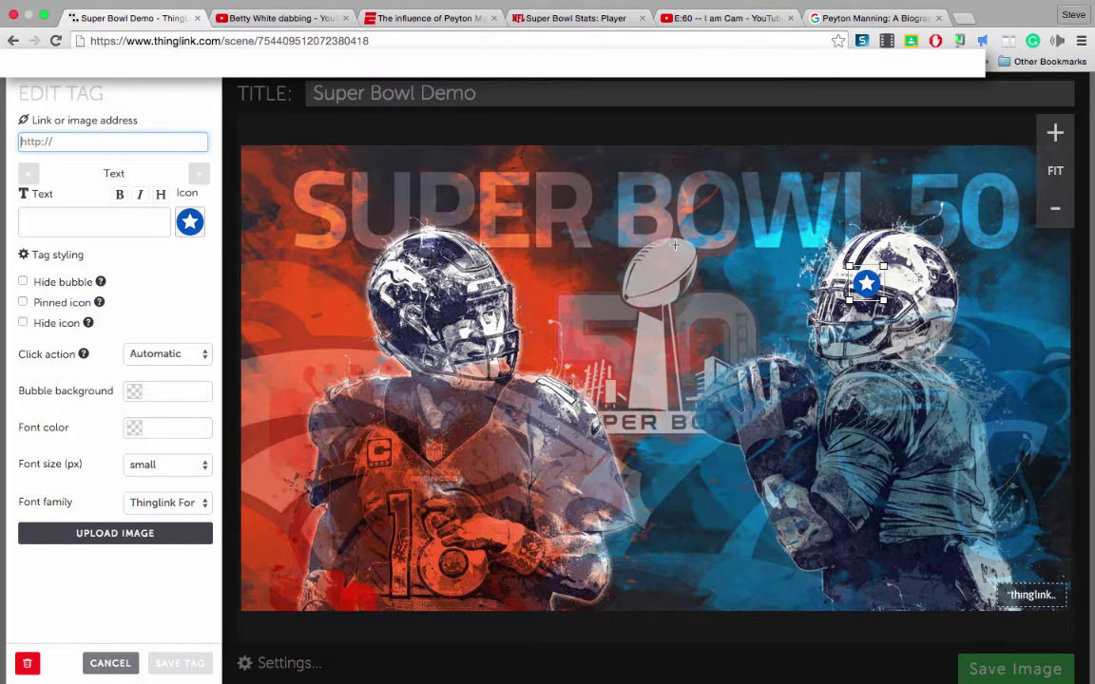
Copy the Betty White dabbing video's address, then restart and skip ahead in the video
{"action": "left_click", "coordinate": [252, 18]}
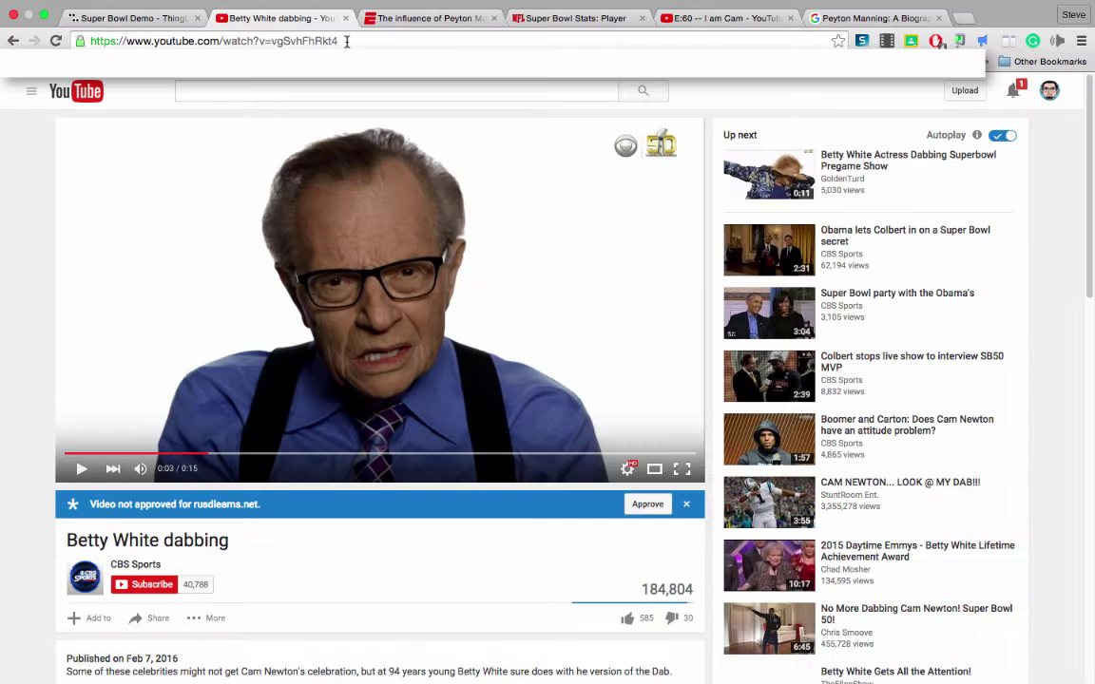
{"action": "left_click", "coordinate": [347, 43]}
{"action": "right_click", "coordinate": [347, 43]}
{"action": "left_click", "coordinate": [361, 68]}
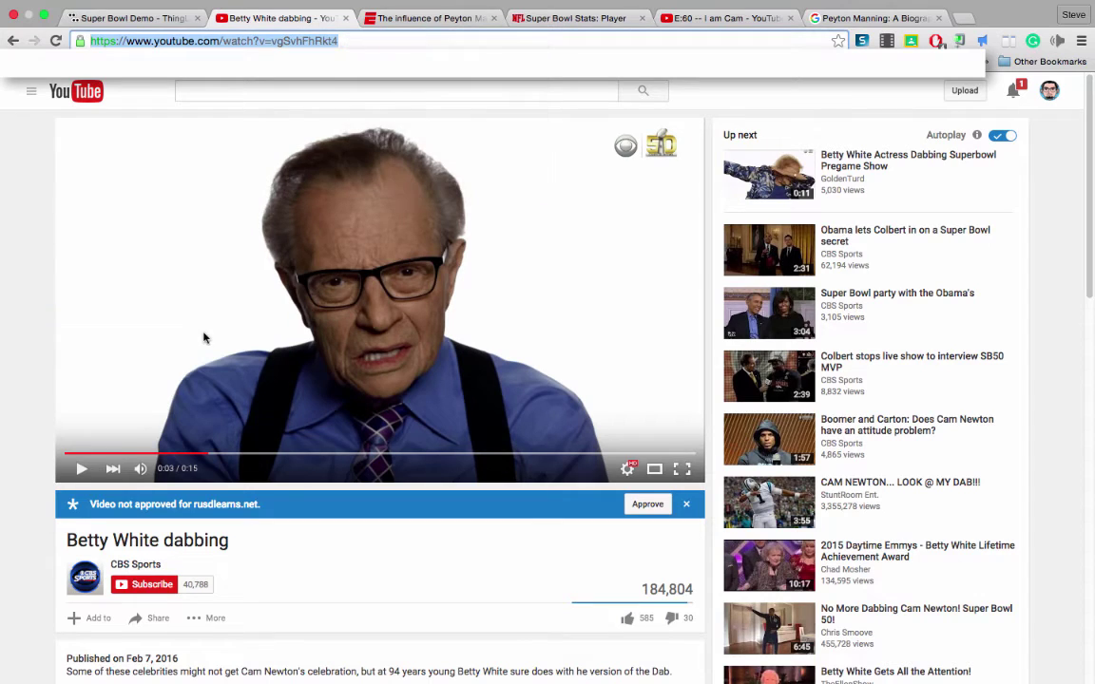
{"action": "left_click", "coordinate": [139, 456]}
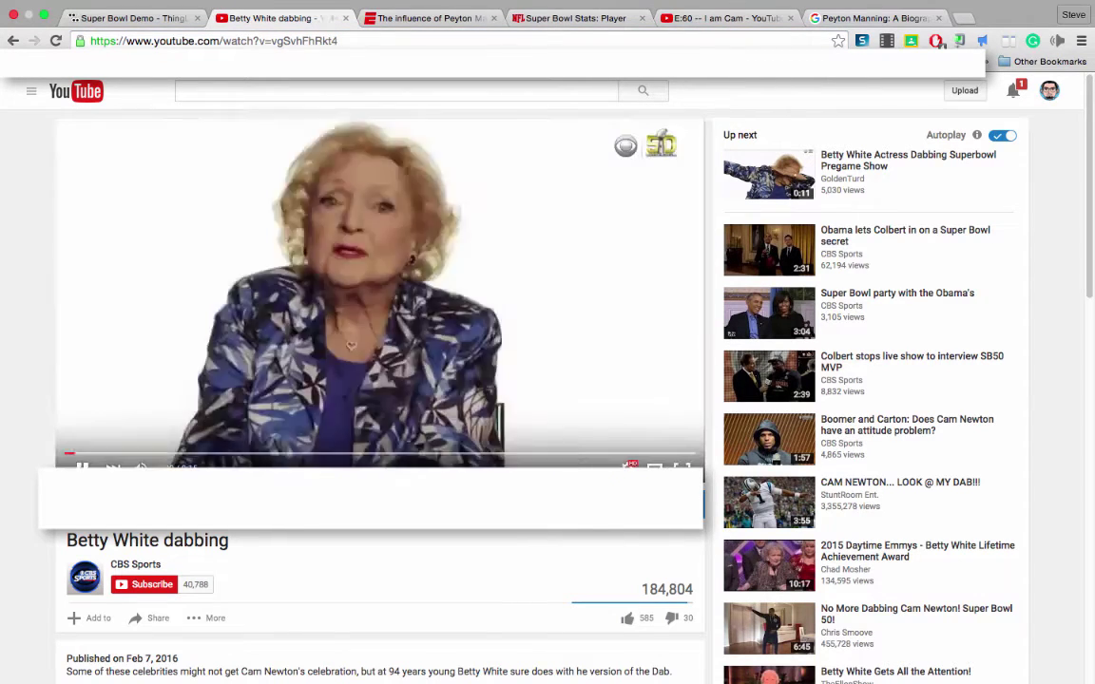
{"action": "left_click", "coordinate": [571, 455]}
Reselect and copy the full video address, then return to the ThingLink editor
{"action": "left_click", "coordinate": [269, 43]}
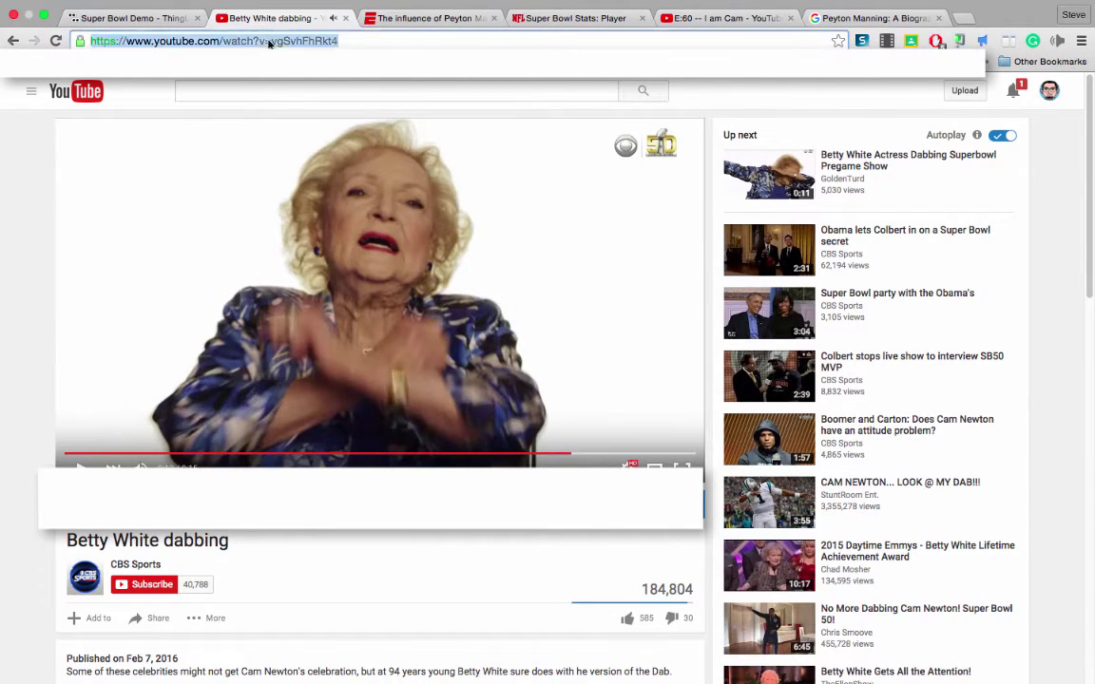
{"action": "left_click", "coordinate": [269, 42]}
{"action": "left_click_drag", "start_coordinate": [355, 42], "coordinate": [130, 23]}
{"action": "right_click", "coordinate": [166, 43]}
{"action": "left_click", "coordinate": [190, 59]}
{"action": "left_click", "coordinate": [124, 19]}
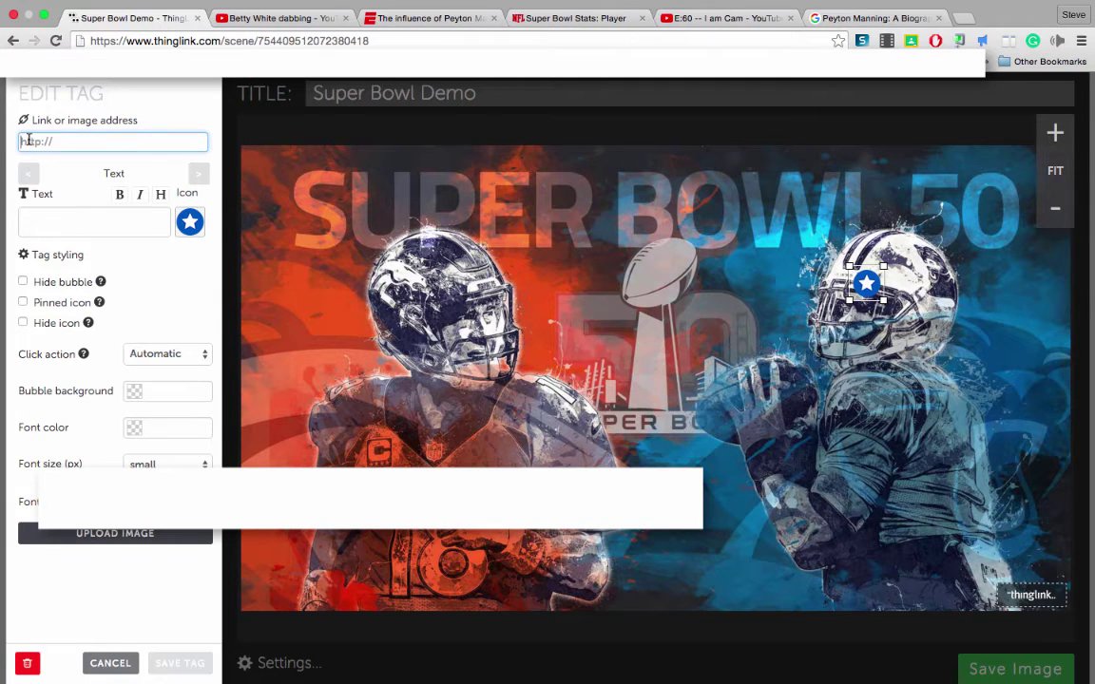
Link the blue star tag to the pasted video, label it 'Cam Newton Dance', and save
{"action": "key", "text": "super+v"}
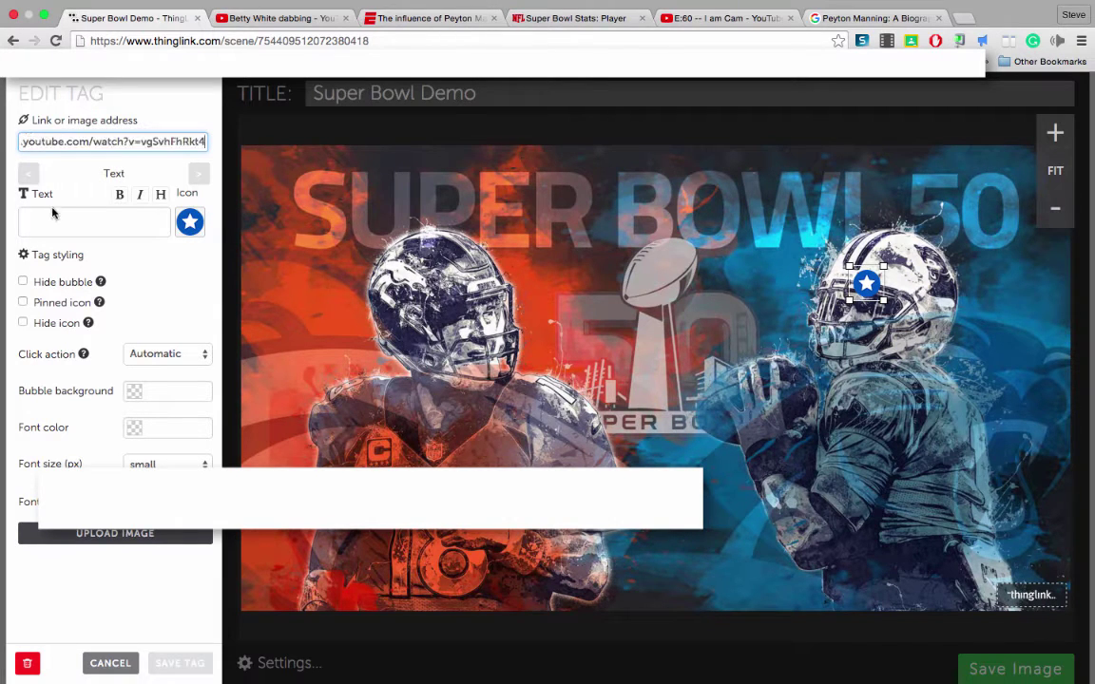
{"action": "left_click", "coordinate": [82, 209]}
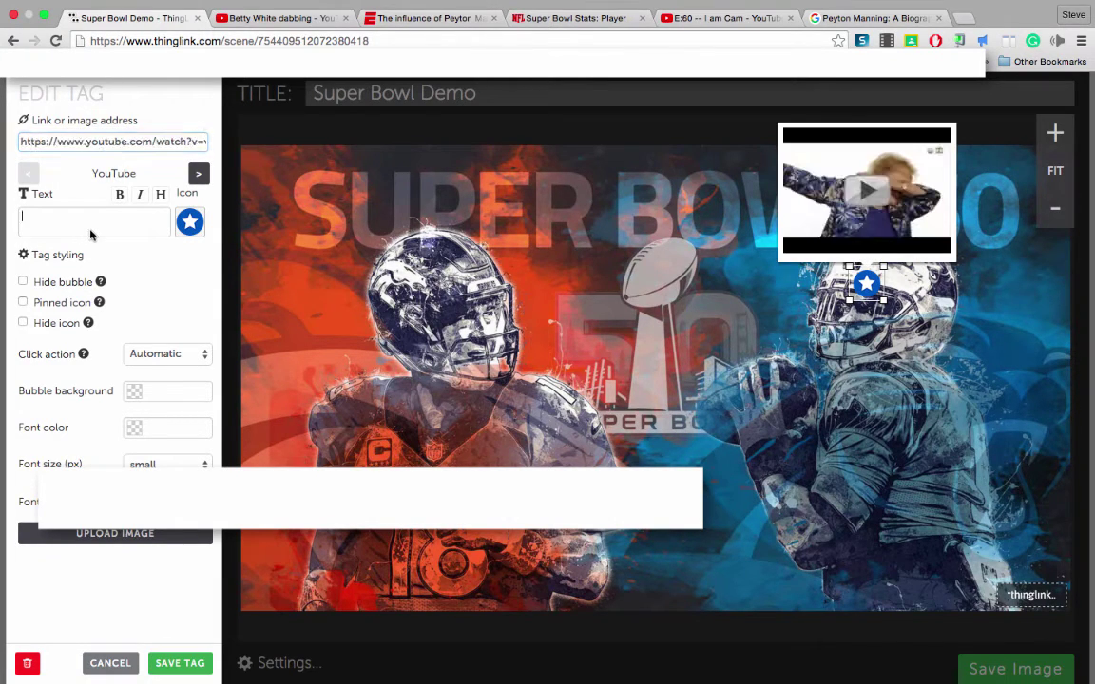
{"action": "type", "text": "Cam Newton Dance"}
{"action": "left_click_drag", "start_coordinate": [103, 216], "coordinate": [19, 216]}
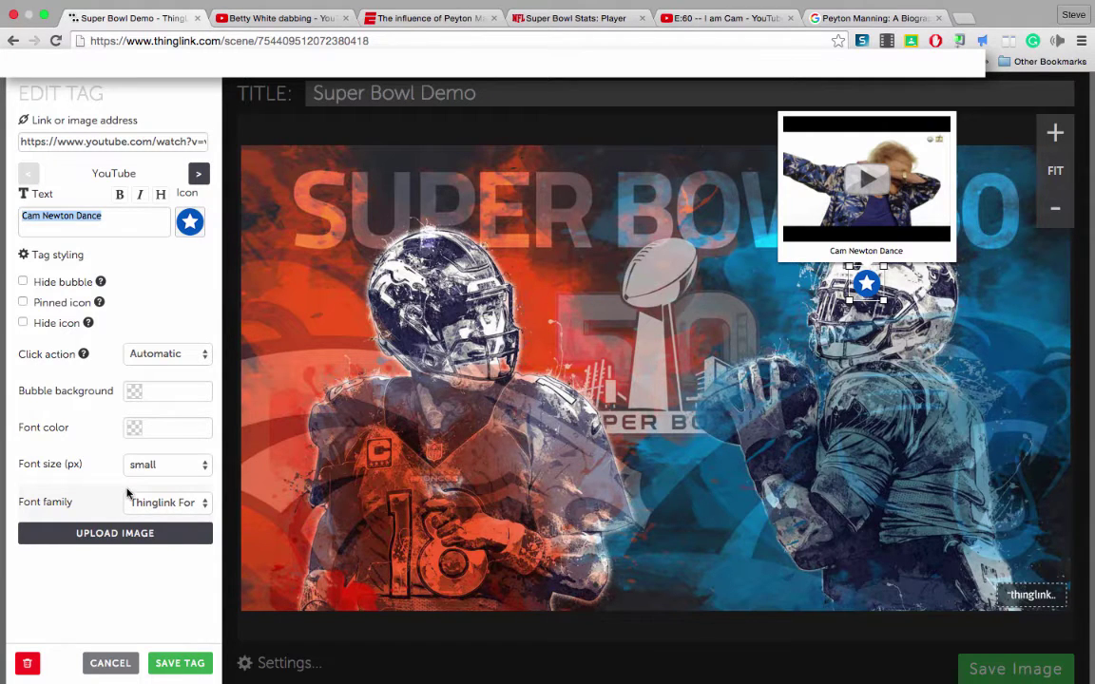
{"action": "left_click", "coordinate": [178, 665]}
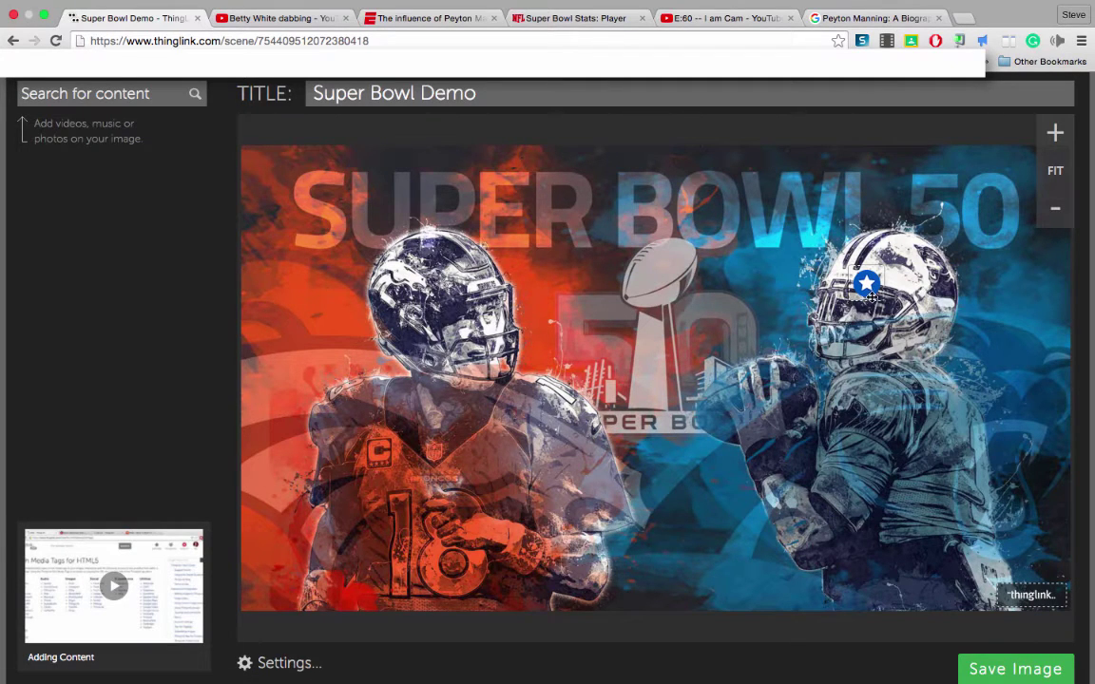
Nudge the blue star higher on the helmet and close the YouTube tab
{"action": "mouse_move", "coordinate": [868, 284]}
{"action": "left_mouse_down"}
{"action": "mouse_move", "coordinate": [848, 272]}
{"action": "mouse_move", "coordinate": [688, 288]}
{"action": "mouse_move", "coordinate": [845, 291]}
{"action": "mouse_move", "coordinate": [876, 283]}
{"action": "mouse_move", "coordinate": [847, 276]}
{"action": "mouse_move", "coordinate": [877, 250]}
{"action": "mouse_move", "coordinate": [859, 266]}
{"action": "left_mouse_up"}
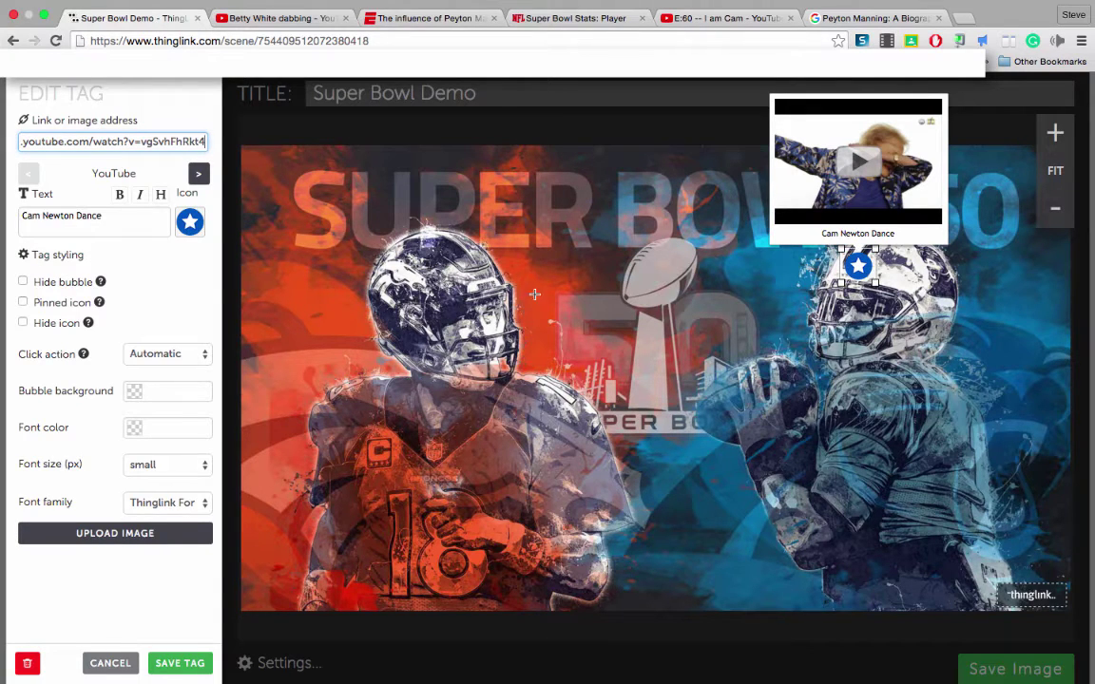
{"action": "left_click", "coordinate": [348, 18]}
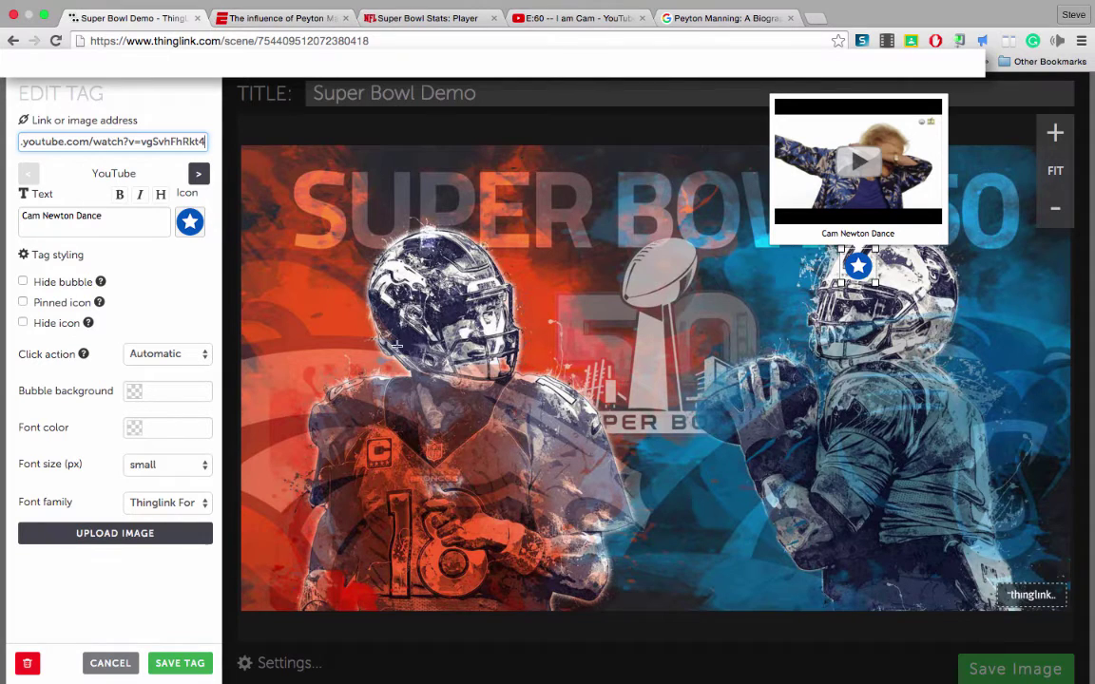
{"action": "key", "text": "Return"}
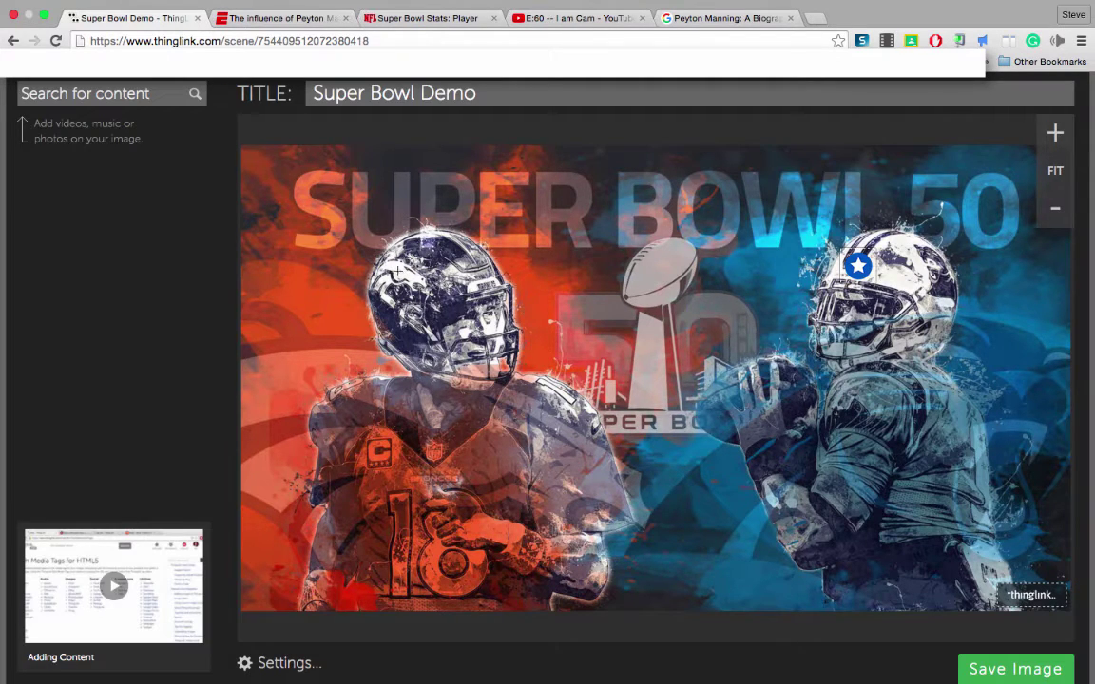
Add a black star tag on the left player's helmet, then switch to ESPN's Manning article
{"action": "left_click", "coordinate": [399, 273]}
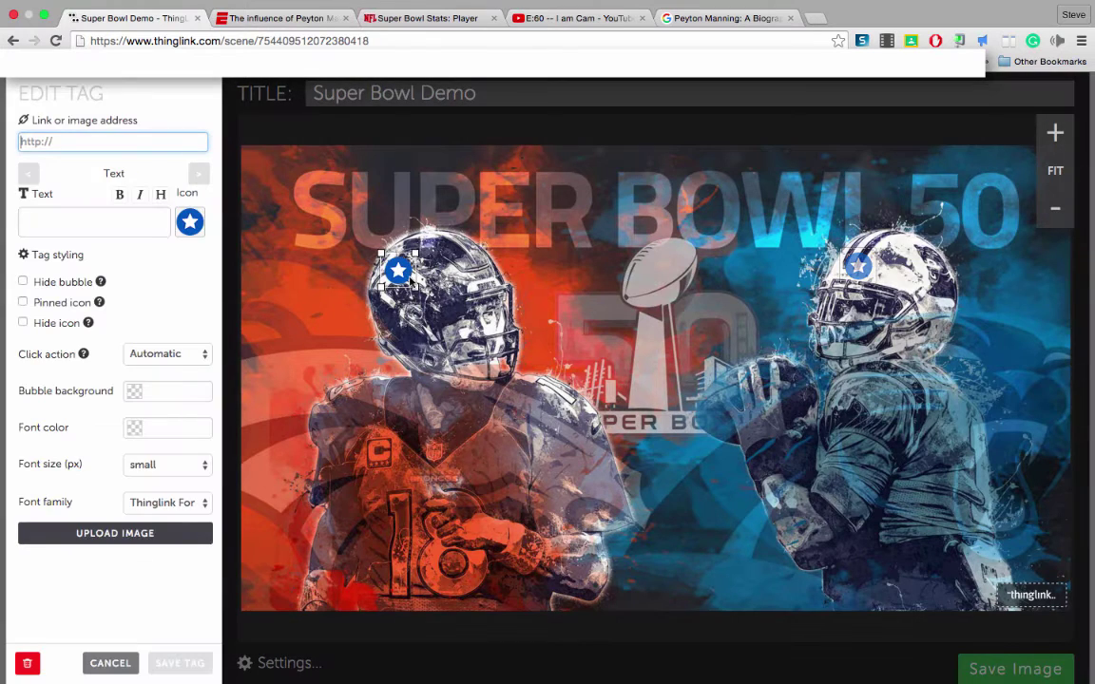
{"action": "left_click", "coordinate": [195, 225]}
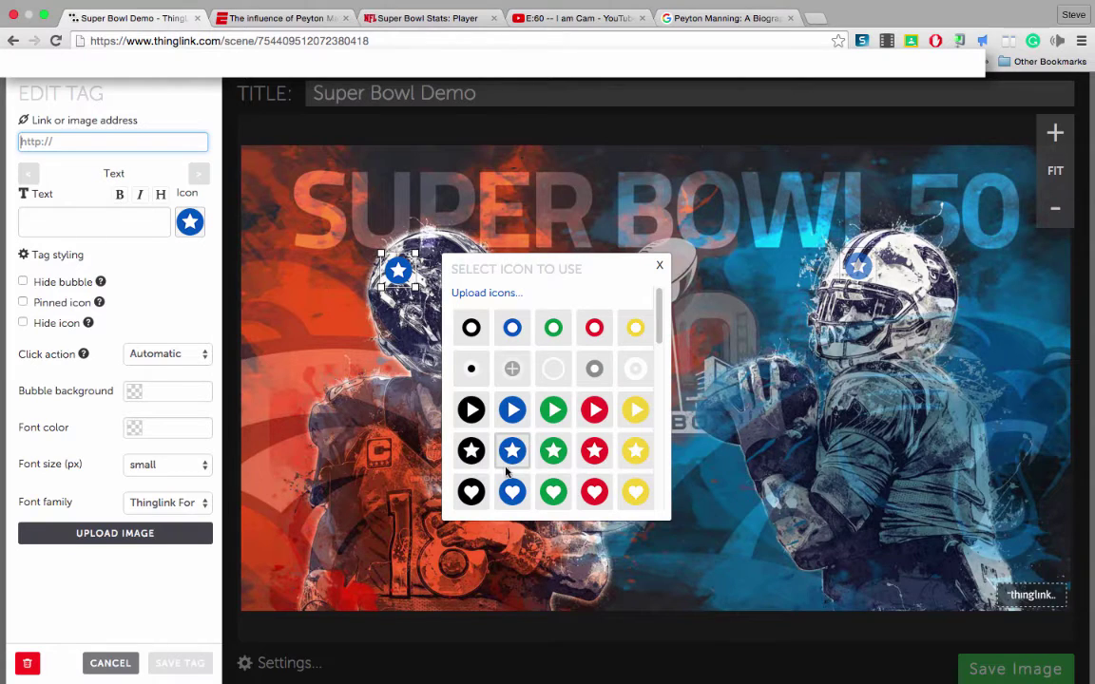
{"action": "left_click", "coordinate": [470, 450]}
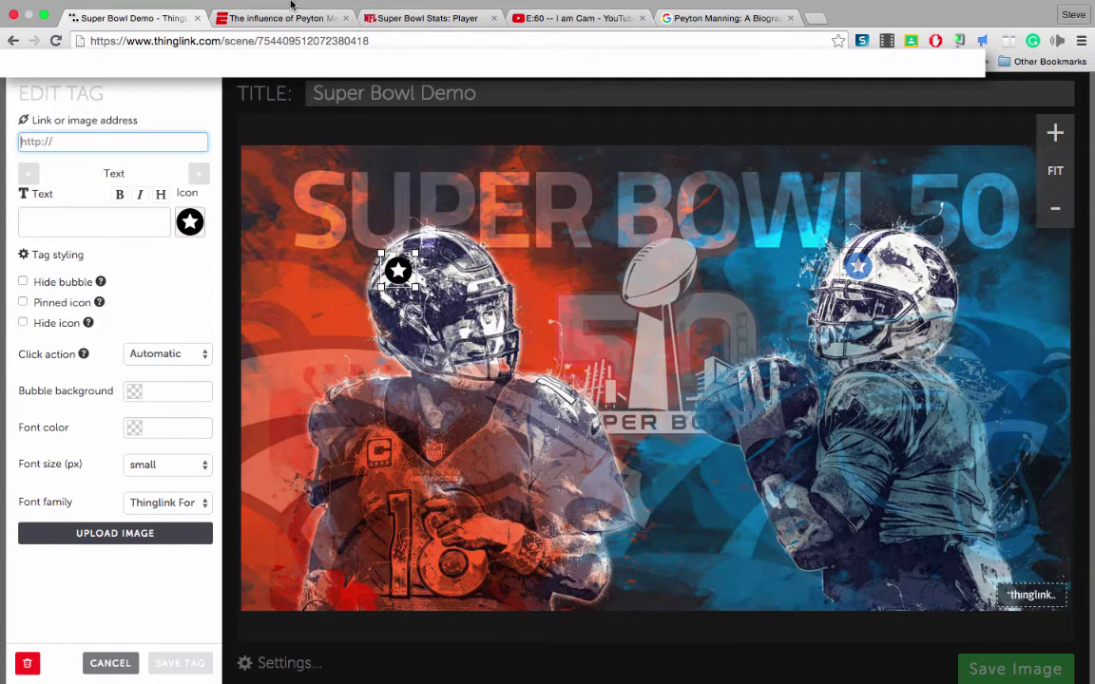
{"action": "left_click", "coordinate": [266, 19]}
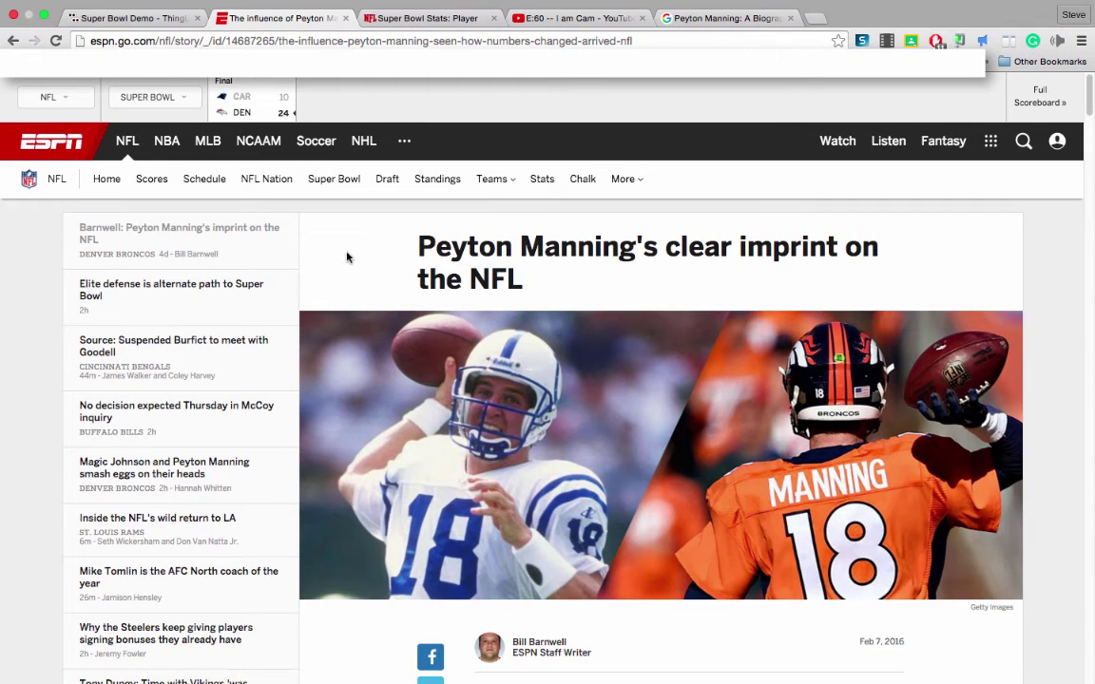
Copy the ESPN Peyton Manning article address and go back to the Super Bowl Demo editor
{"action": "left_click", "coordinate": [360, 43]}
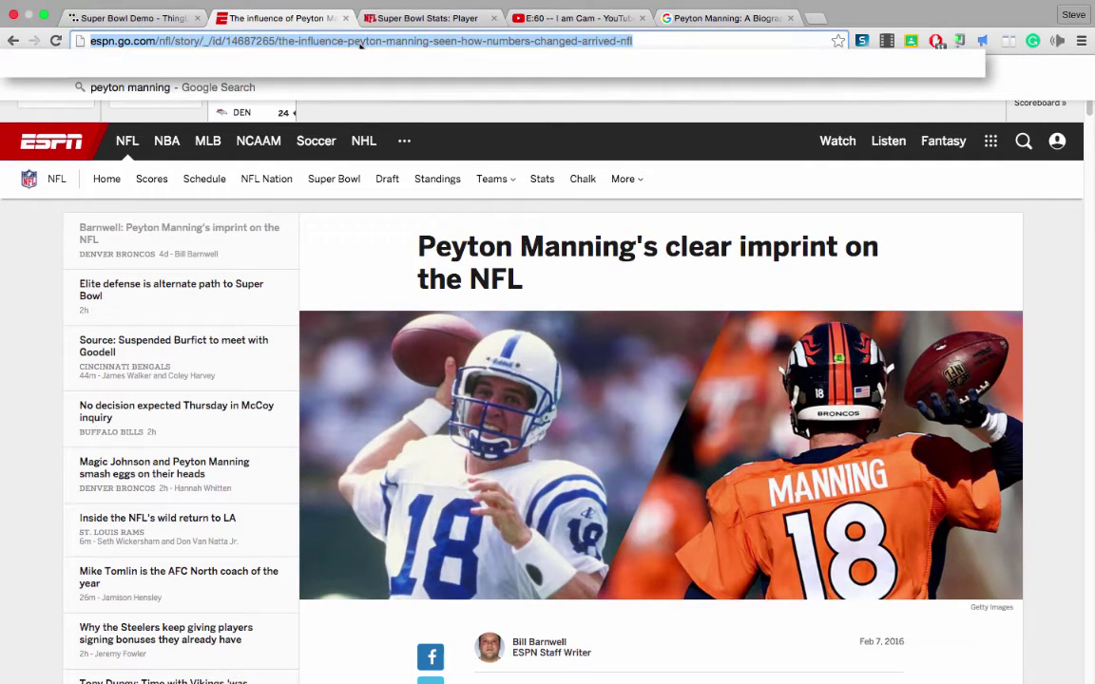
{"action": "right_click", "coordinate": [360, 44]}
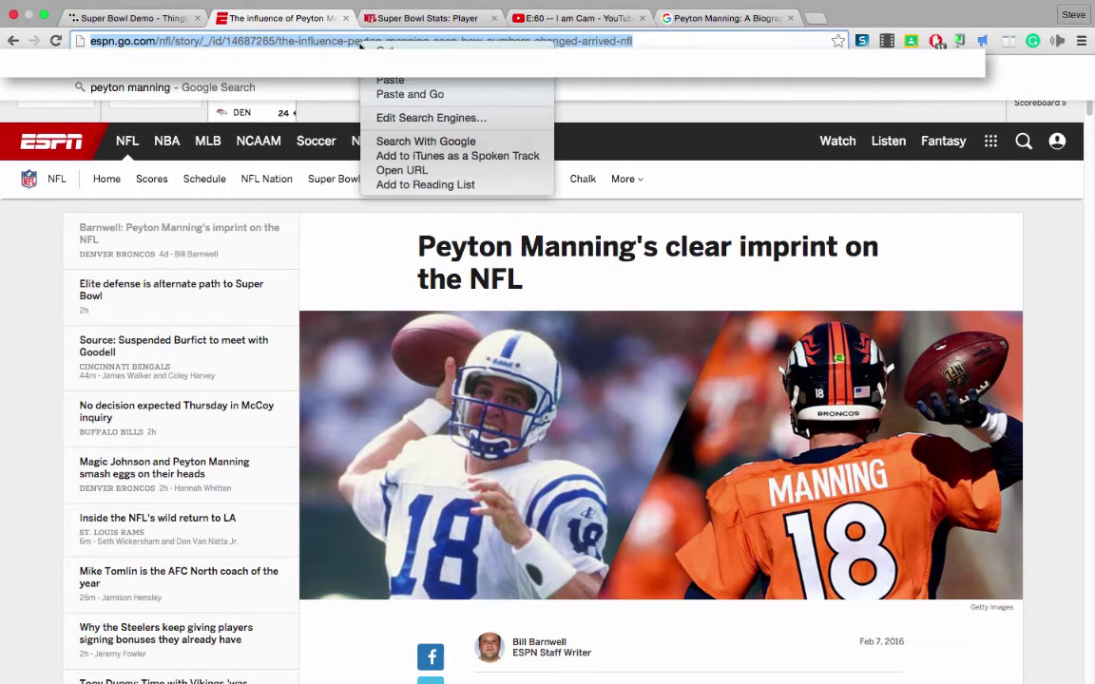
{"action": "left_click", "coordinate": [143, 18]}
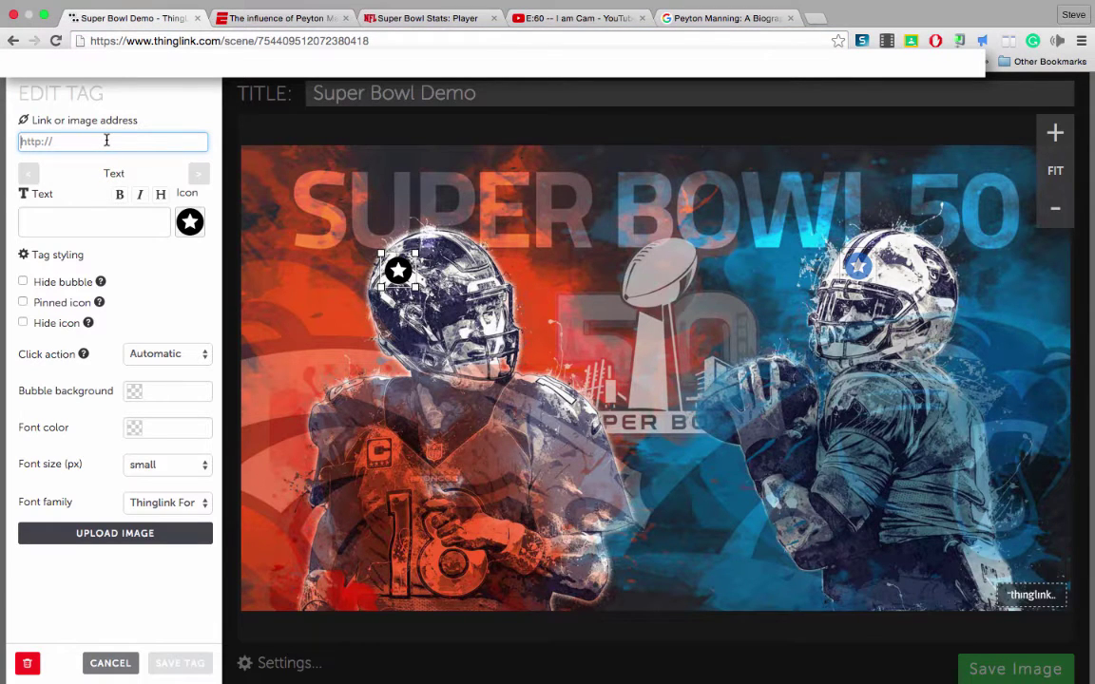
Link the black star tag to the ESPN article, label it 'ESPN Article', keep Automatic, and save
{"action": "key", "text": "super+v"}
{"action": "left_click", "coordinate": [83, 219]}
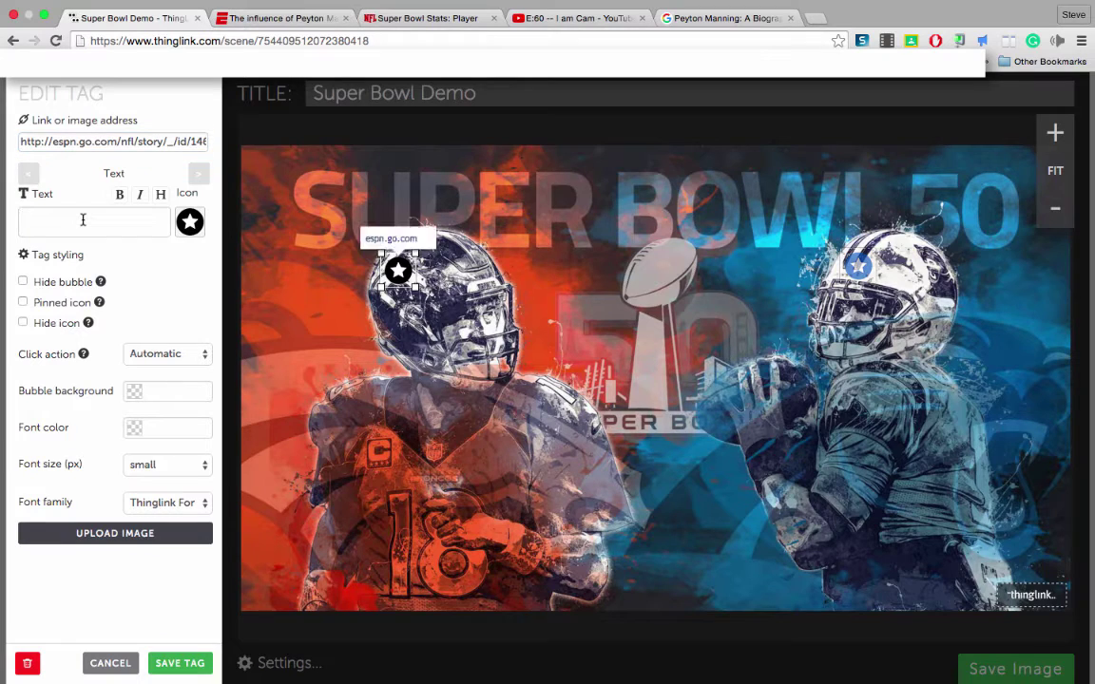
{"action": "type", "text": "ESPN"}
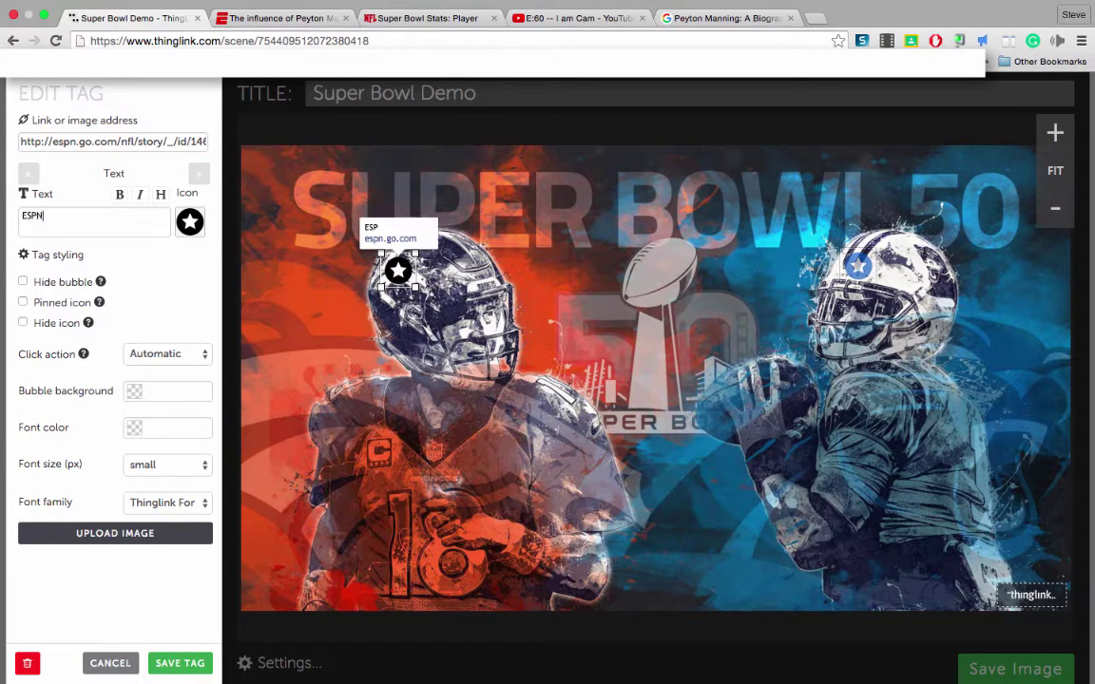
{"action": "type", "text": " Article"}
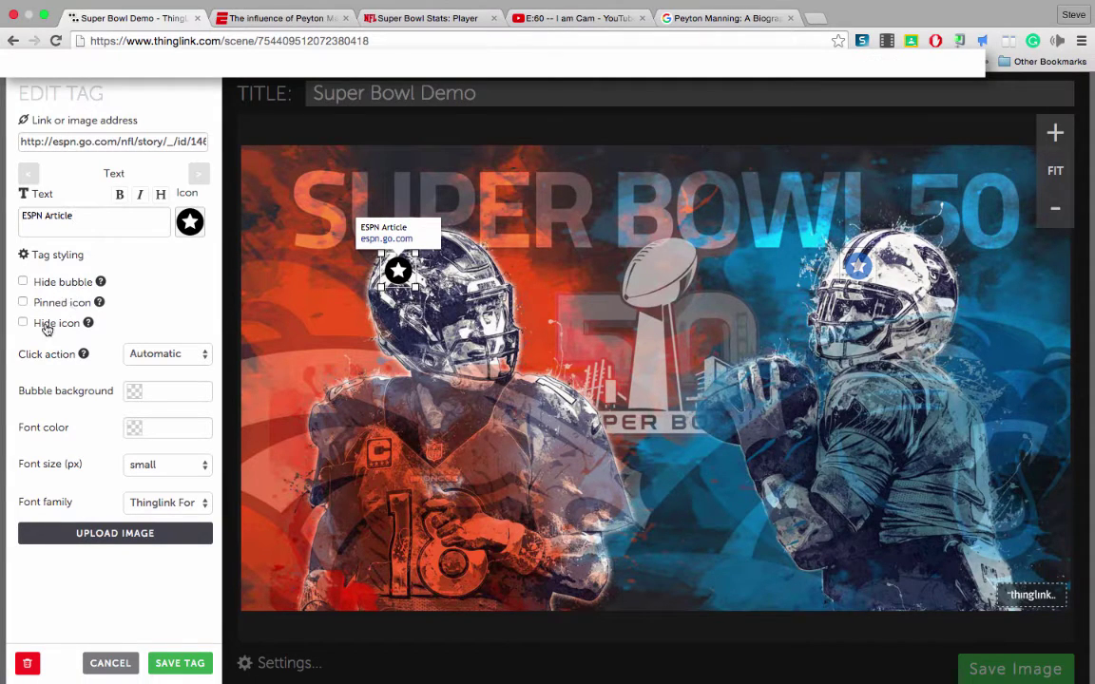
{"action": "left_click", "coordinate": [192, 361]}
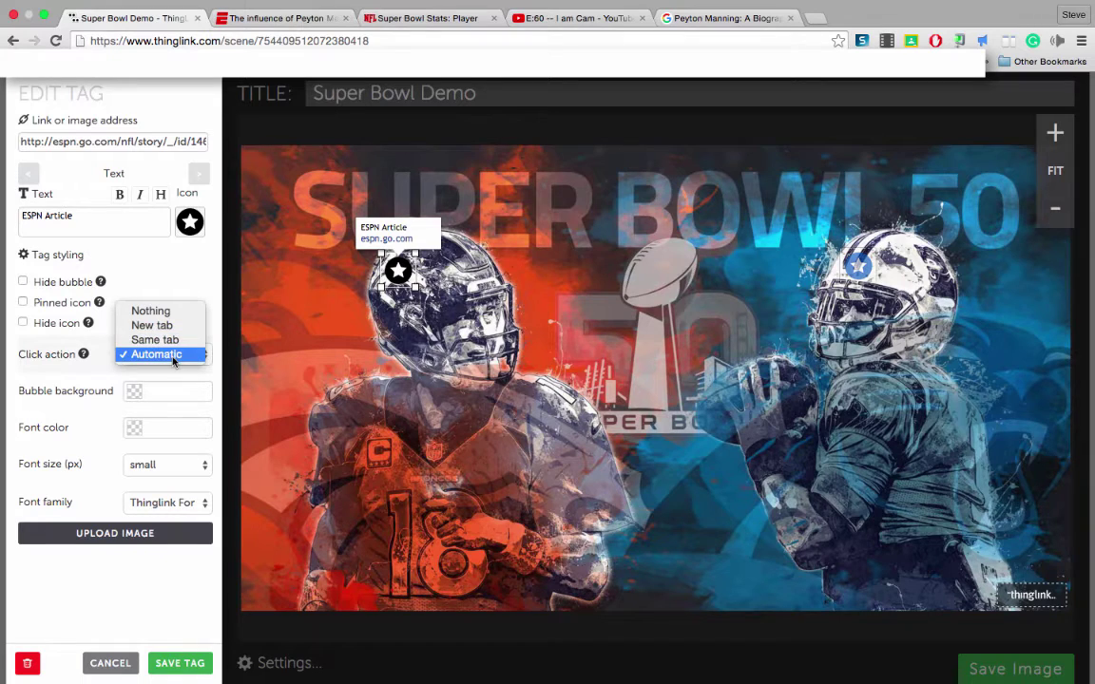
{"action": "left_click", "coordinate": [174, 358]}
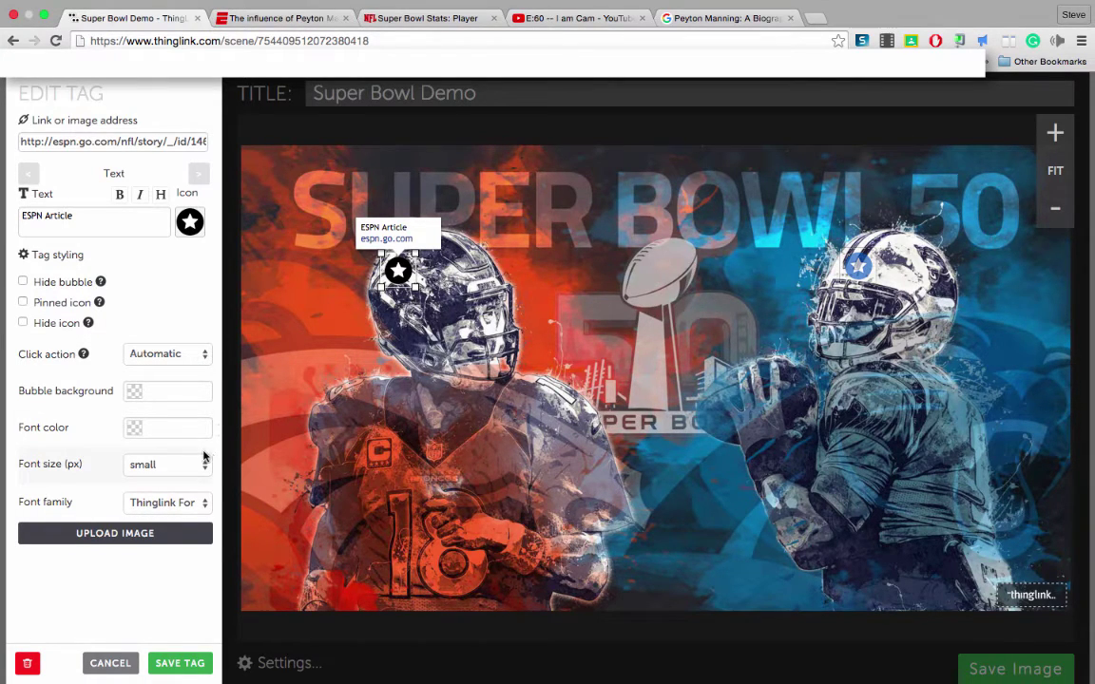
{"action": "left_click", "coordinate": [177, 666]}
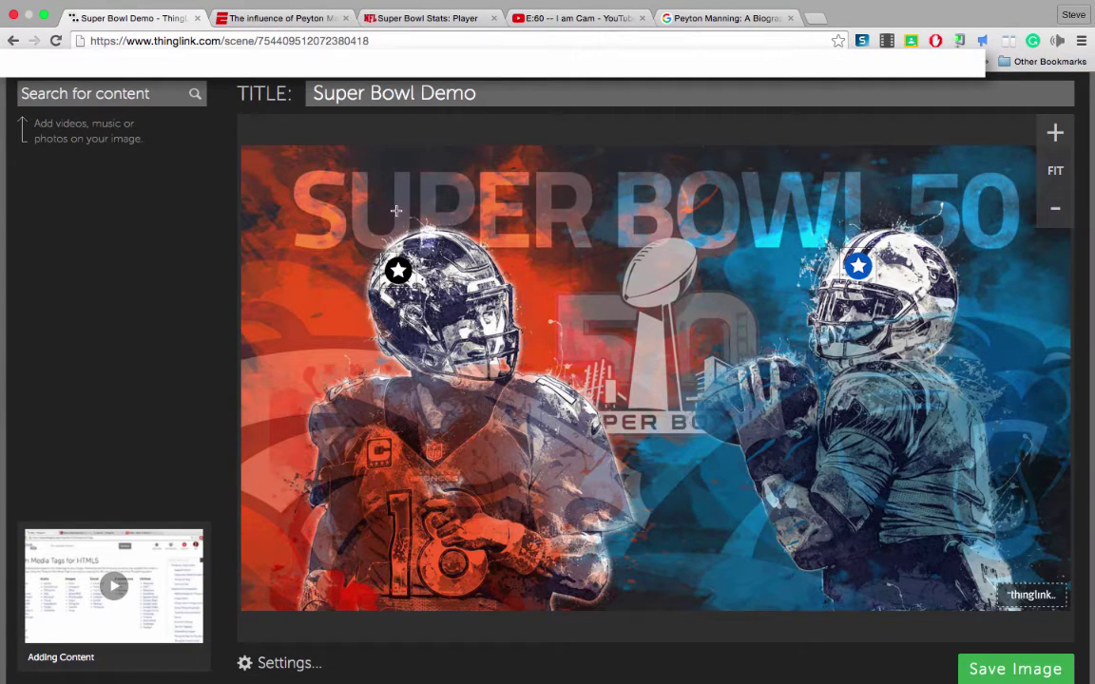
Close the ESPN tab, copy the NFL.com Super Bowl 50 stats address, and return to ThingLink
{"action": "left_click", "coordinate": [276, 18]}
{"action": "left_click", "coordinate": [345, 18]}
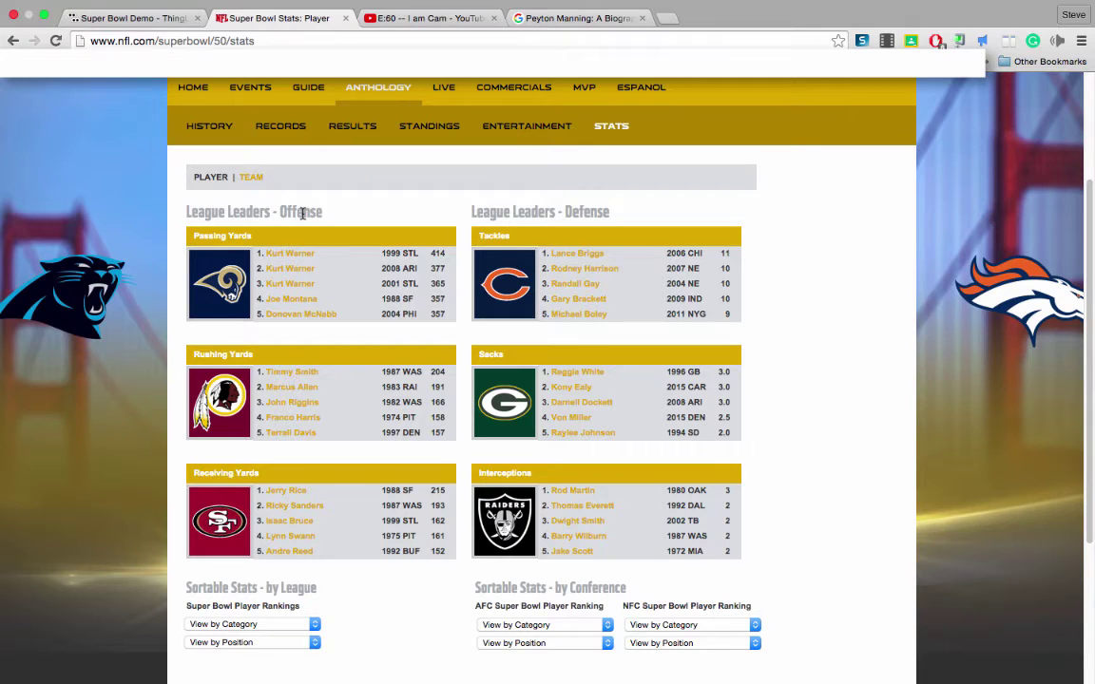
{"action": "left_click", "coordinate": [277, 41]}
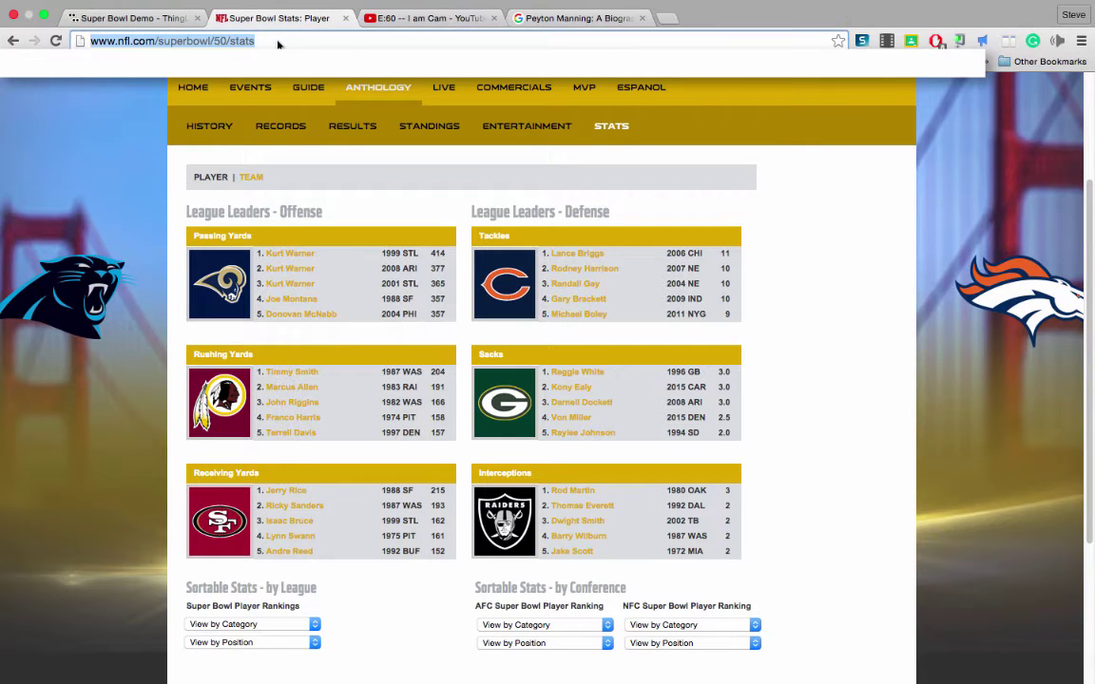
{"action": "right_click", "coordinate": [279, 42]}
{"action": "left_click", "coordinate": [304, 59]}
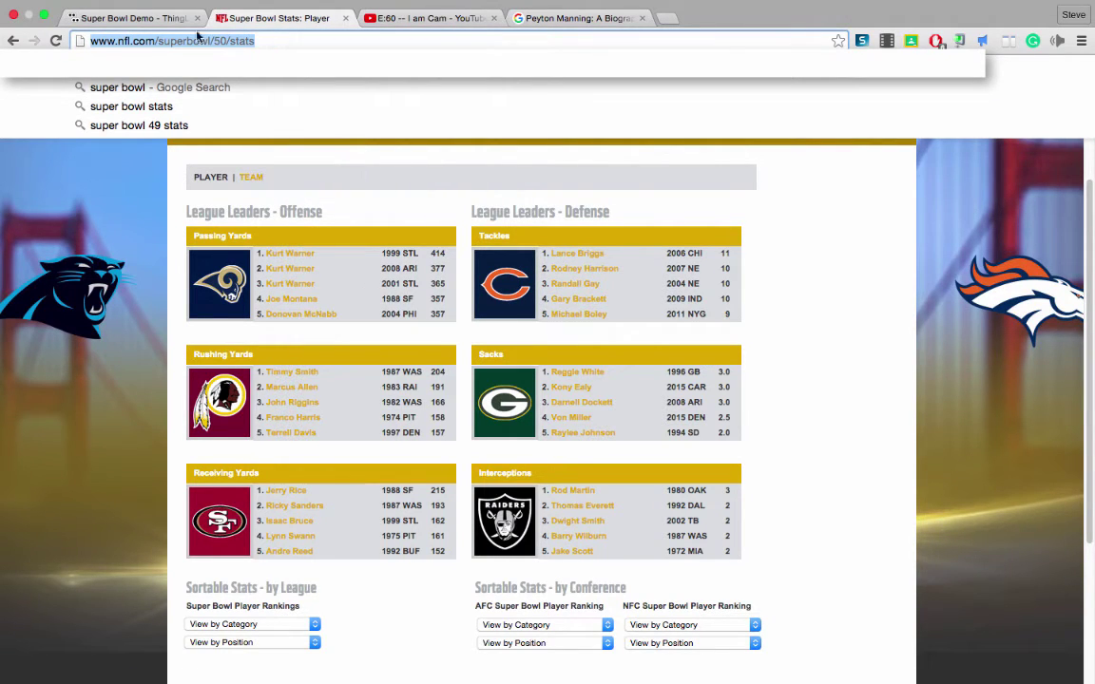
{"action": "left_click", "coordinate": [163, 20]}
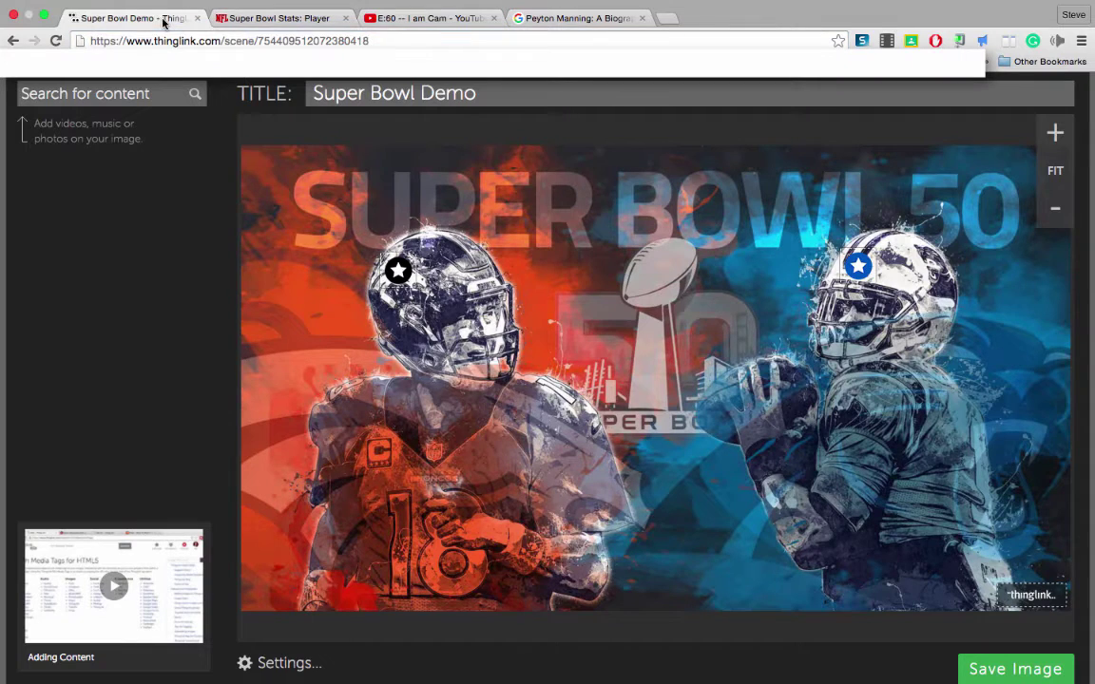
Add a tag on the trophy football with a yellow heart icon
{"action": "left_click", "coordinate": [662, 267]}
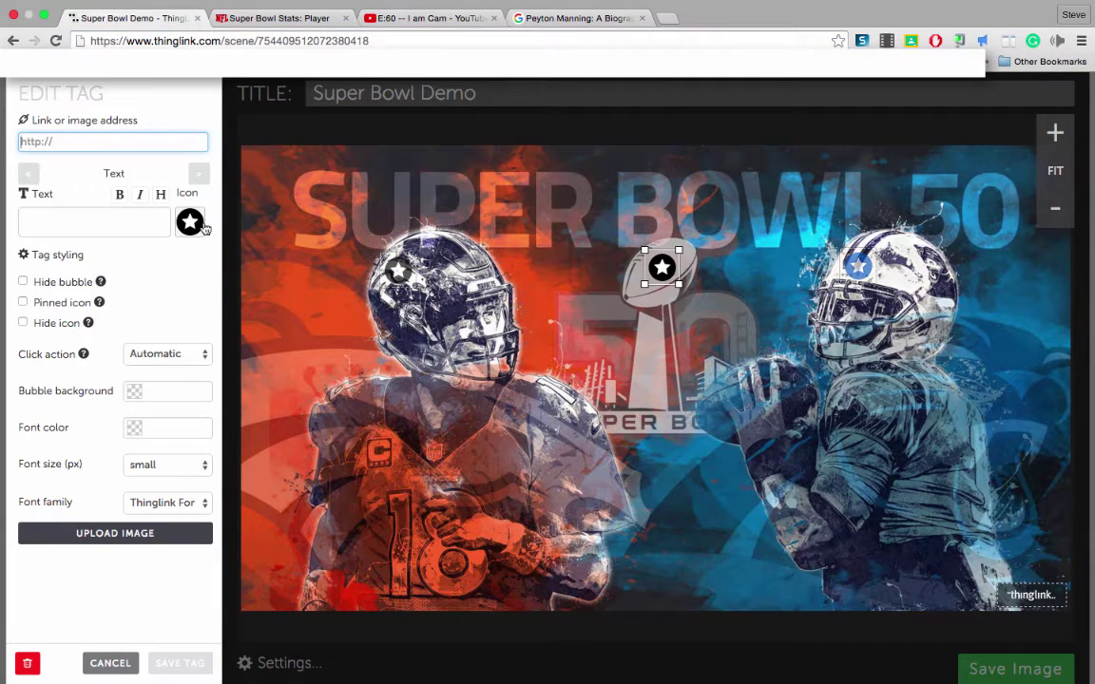
{"action": "left_click", "coordinate": [195, 222]}
{"action": "left_click_drag", "start_coordinate": [659, 335], "coordinate": [667, 493]}
{"action": "scroll", "coordinate": [634, 399], "scroll_direction": "up", "scroll_amount": 5}
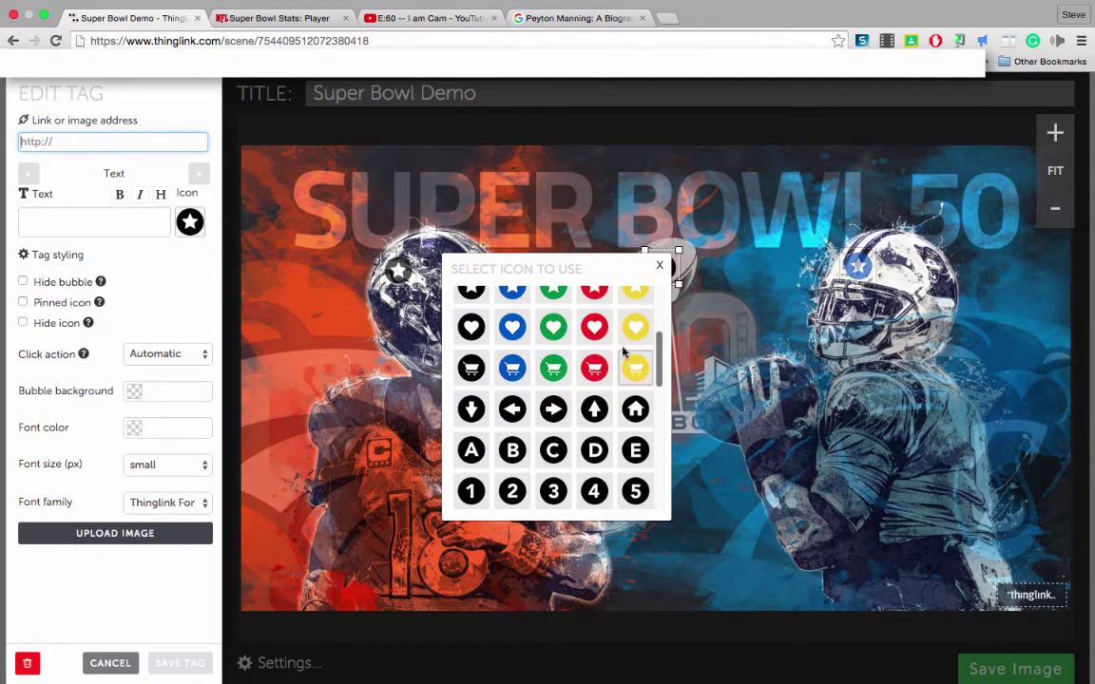
{"action": "left_click", "coordinate": [635, 328]}
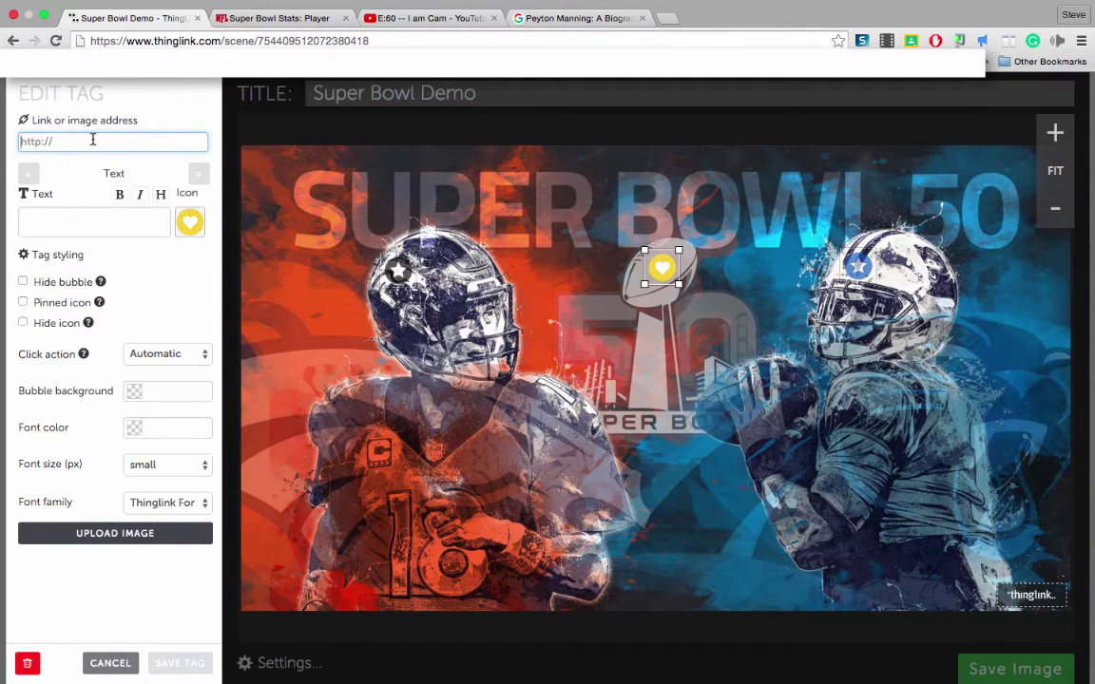
Link the heart tag to the NFL stats page, label it 'Historical Stats', pin it, and save
{"action": "key", "text": "ctrl+v"}
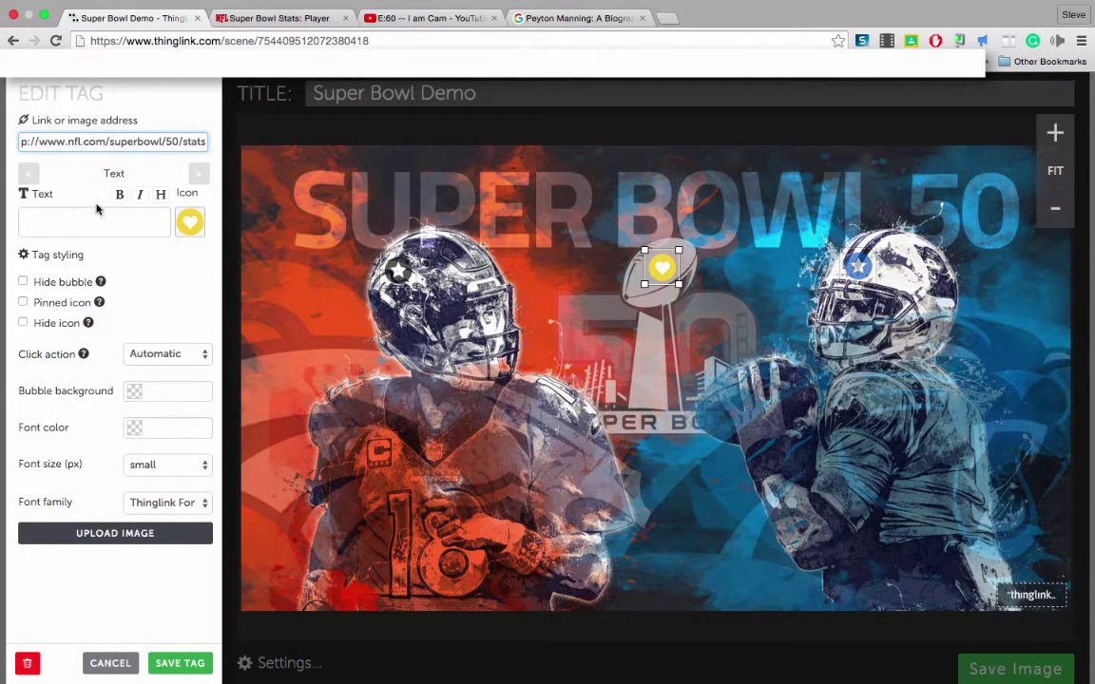
{"action": "left_click", "coordinate": [92, 216]}
{"action": "type", "text": "Hi"}
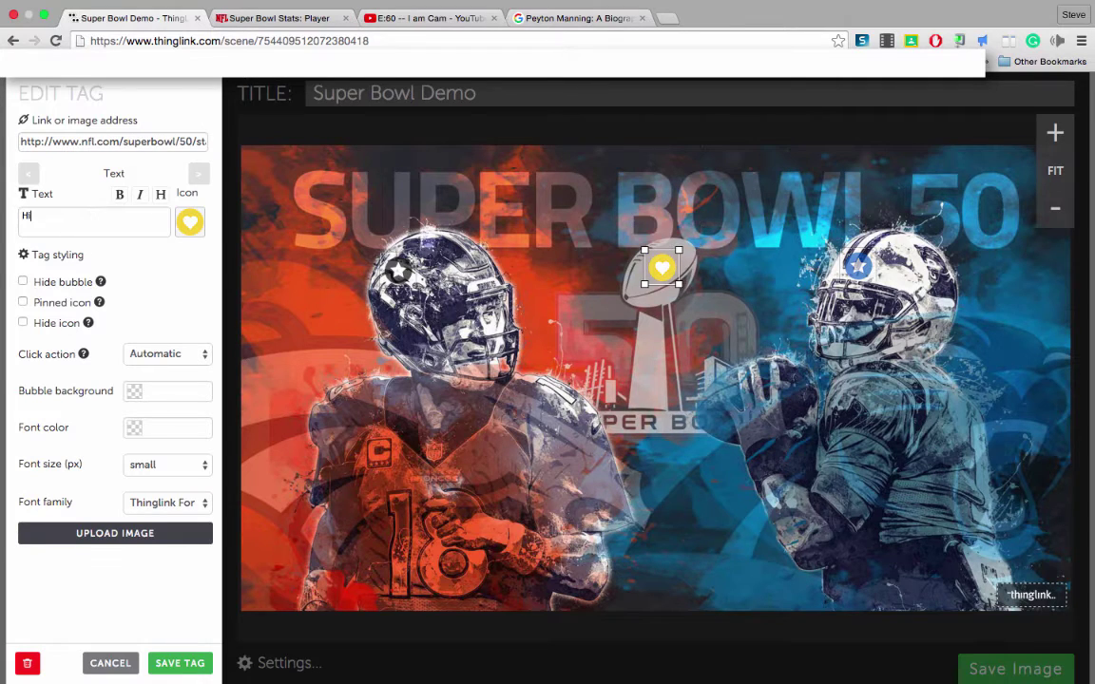
{"action": "type", "text": "storical Stats"}
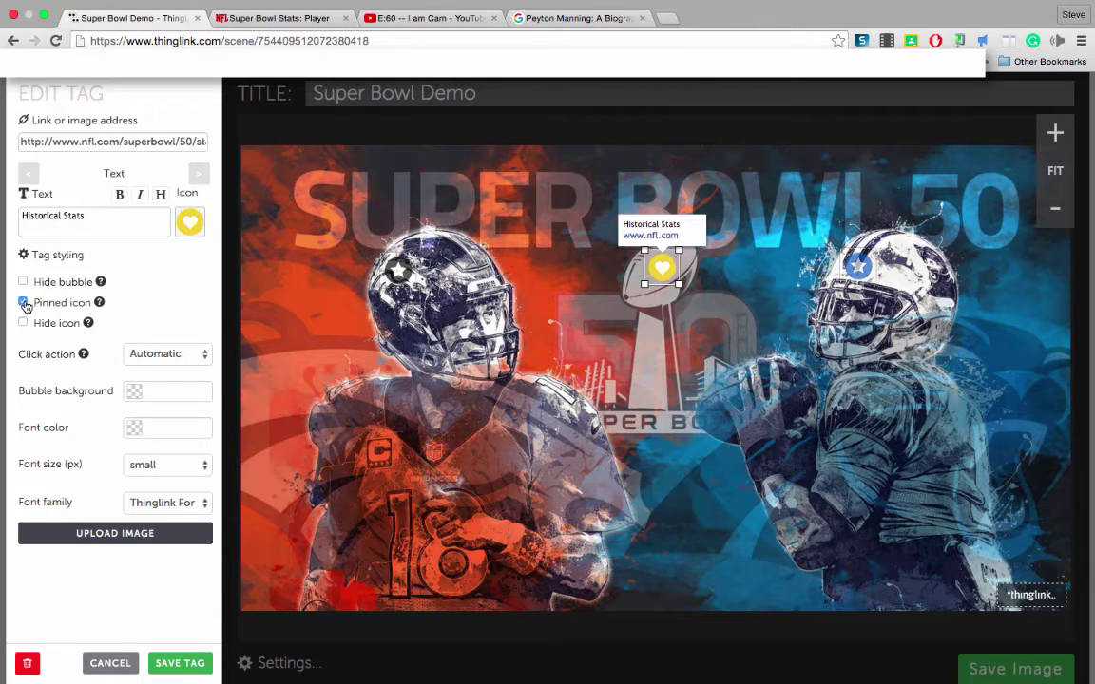
{"action": "mouse_move", "coordinate": [101, 304]}
{"action": "left_click", "coordinate": [195, 664]}
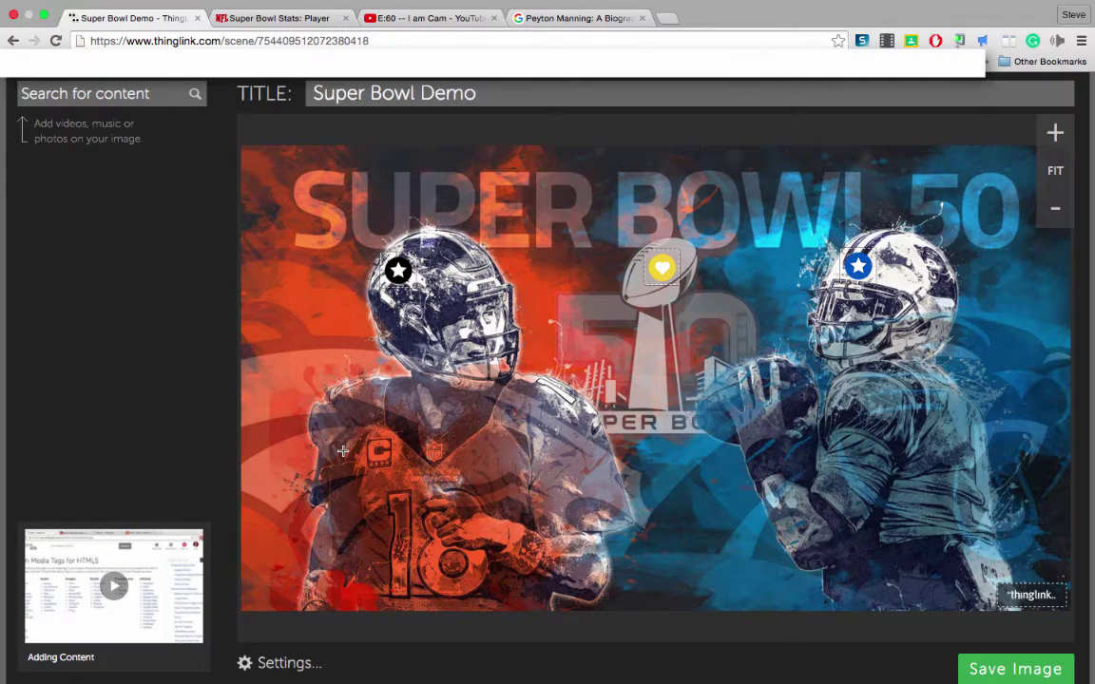
Copy the E:60 I am Cam YouTube address and add a new tag on the right quarterback's arm
{"action": "left_click", "coordinate": [344, 18]}
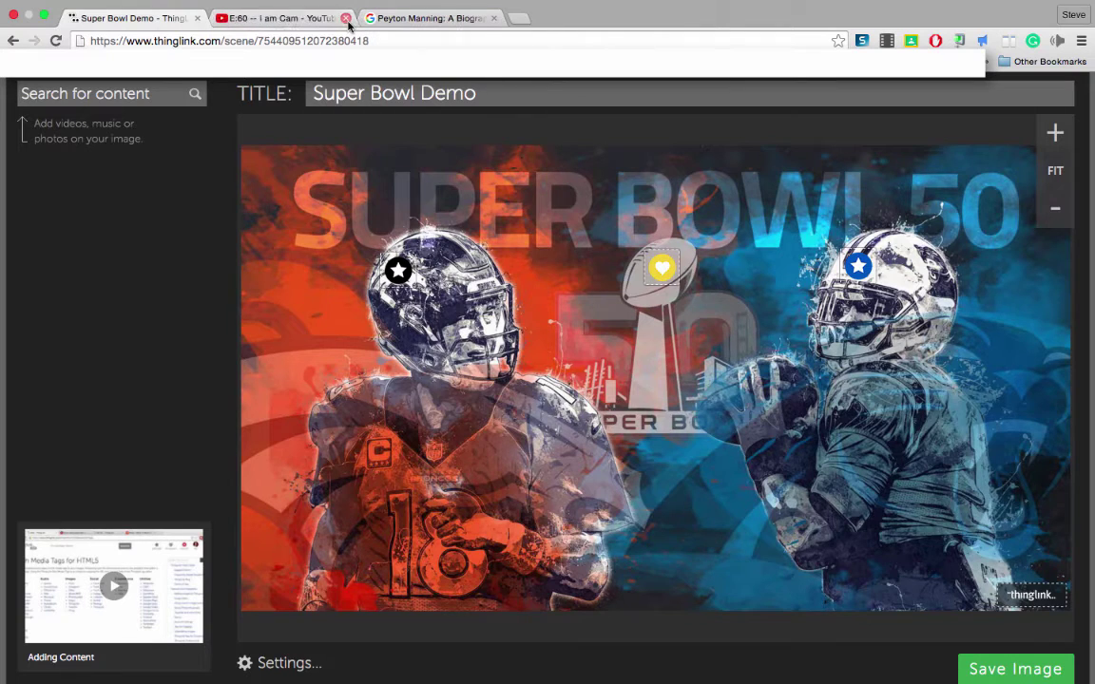
{"action": "left_click", "coordinate": [284, 19]}
{"action": "left_click", "coordinate": [307, 41]}
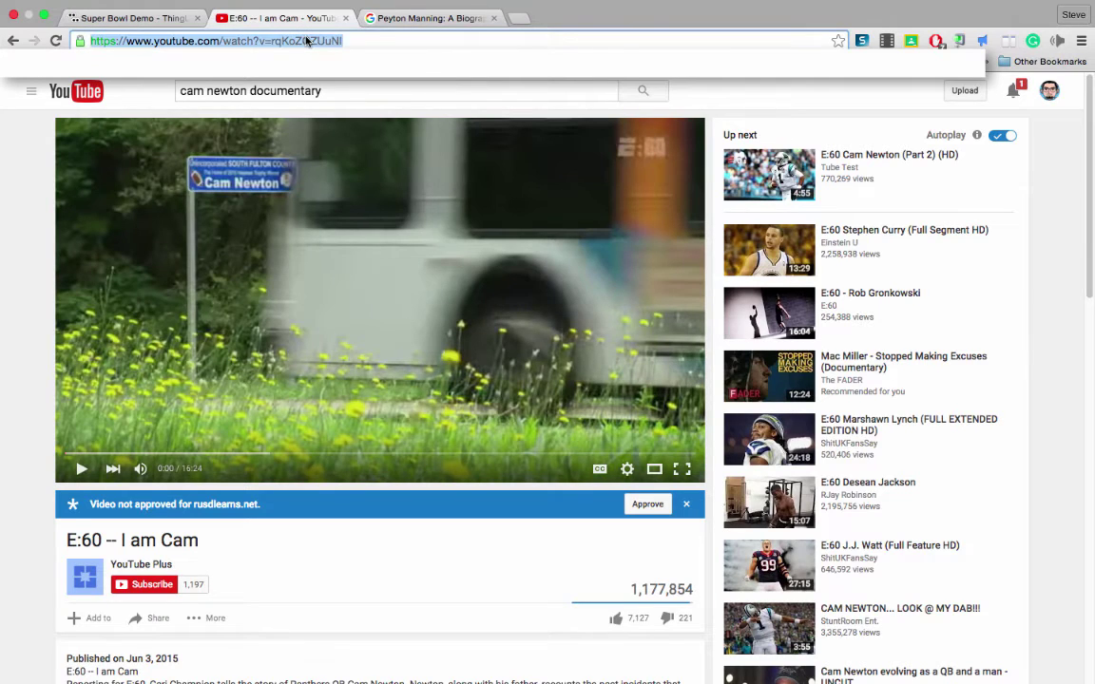
{"action": "right_click", "coordinate": [307, 41]}
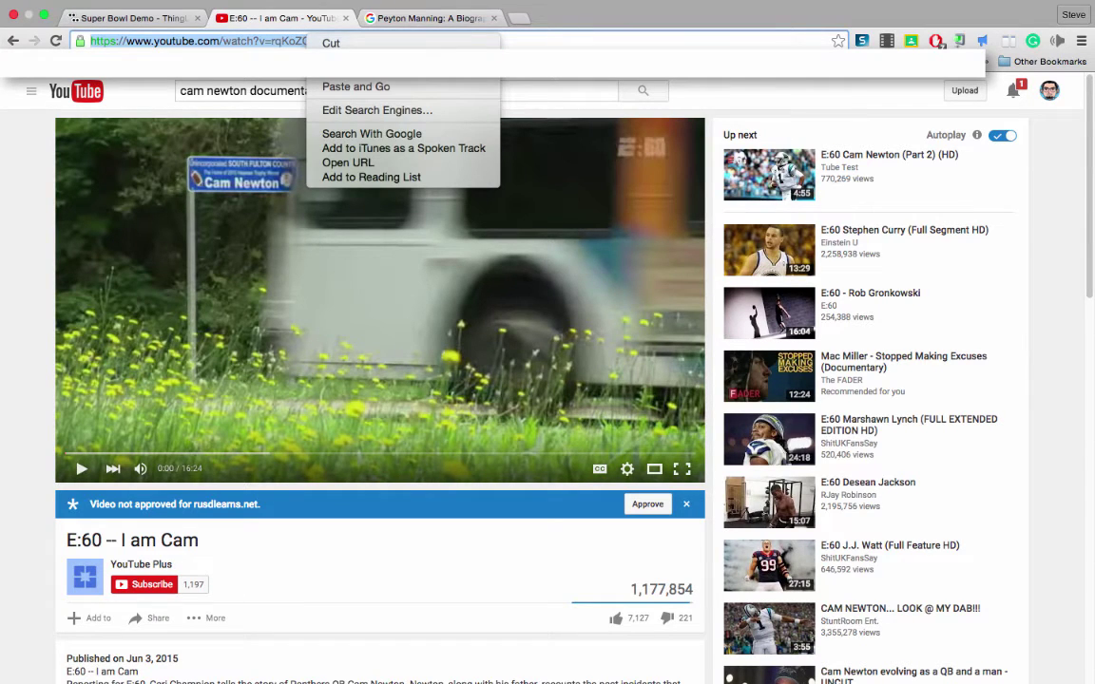
{"action": "left_click", "coordinate": [333, 65]}
{"action": "left_click", "coordinate": [133, 18]}
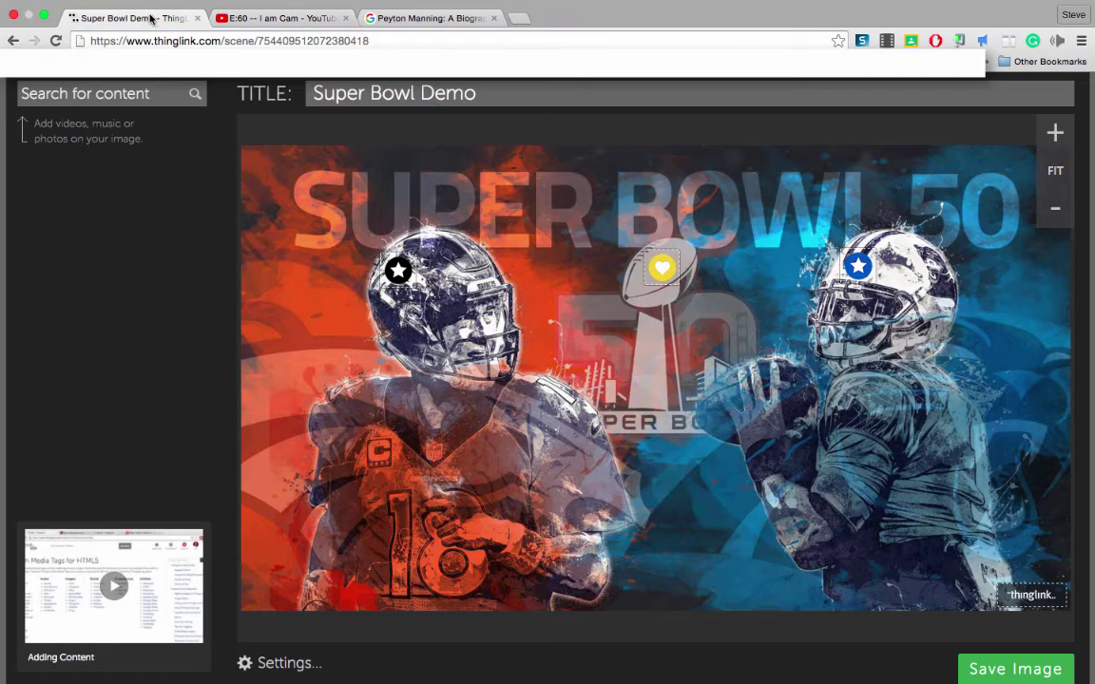
{"action": "left_click", "coordinate": [796, 472]}
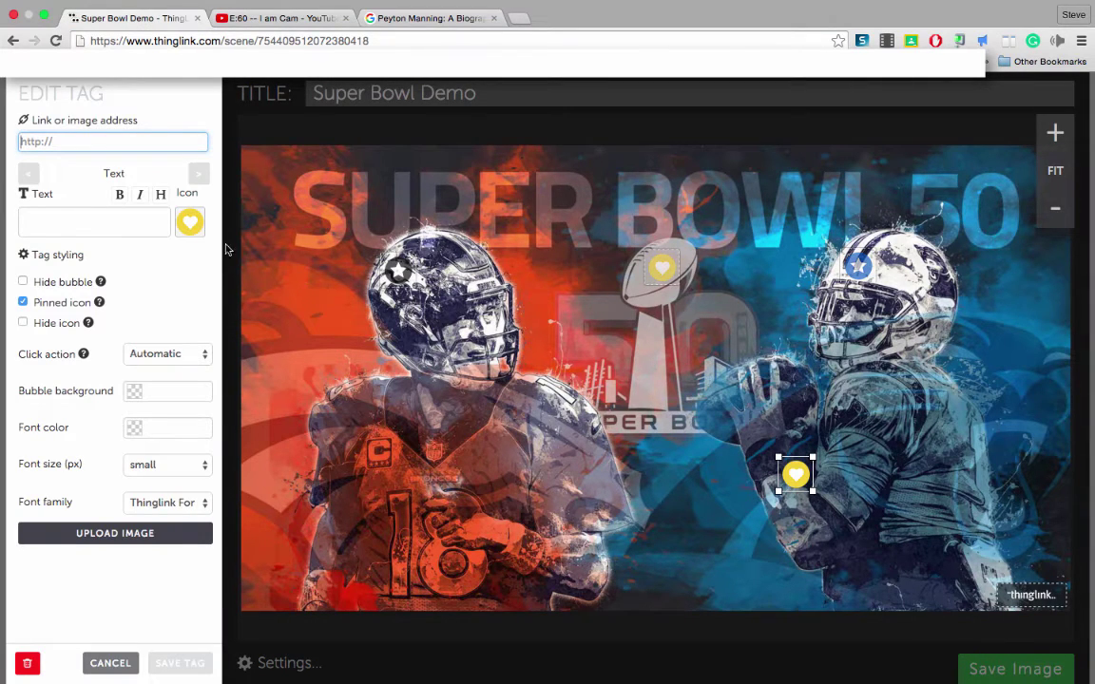
Make the arm tag a blue play icon linking the YouTube video, labelled 'Documentary', and save it
{"action": "left_click", "coordinate": [189, 221]}
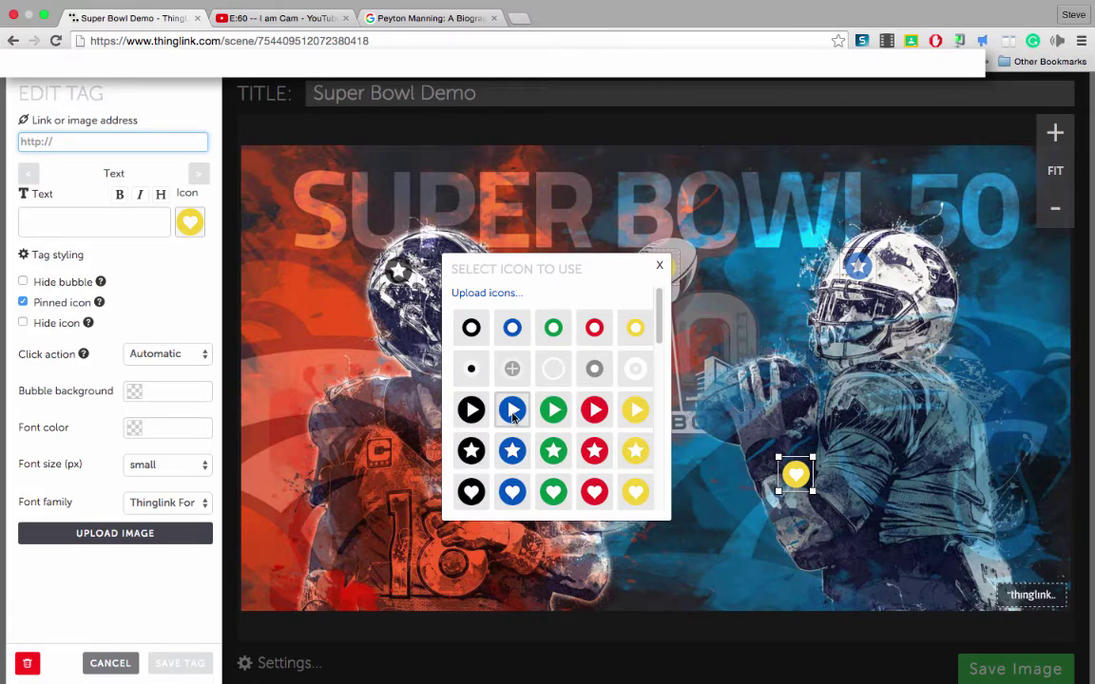
{"action": "left_click", "coordinate": [512, 408]}
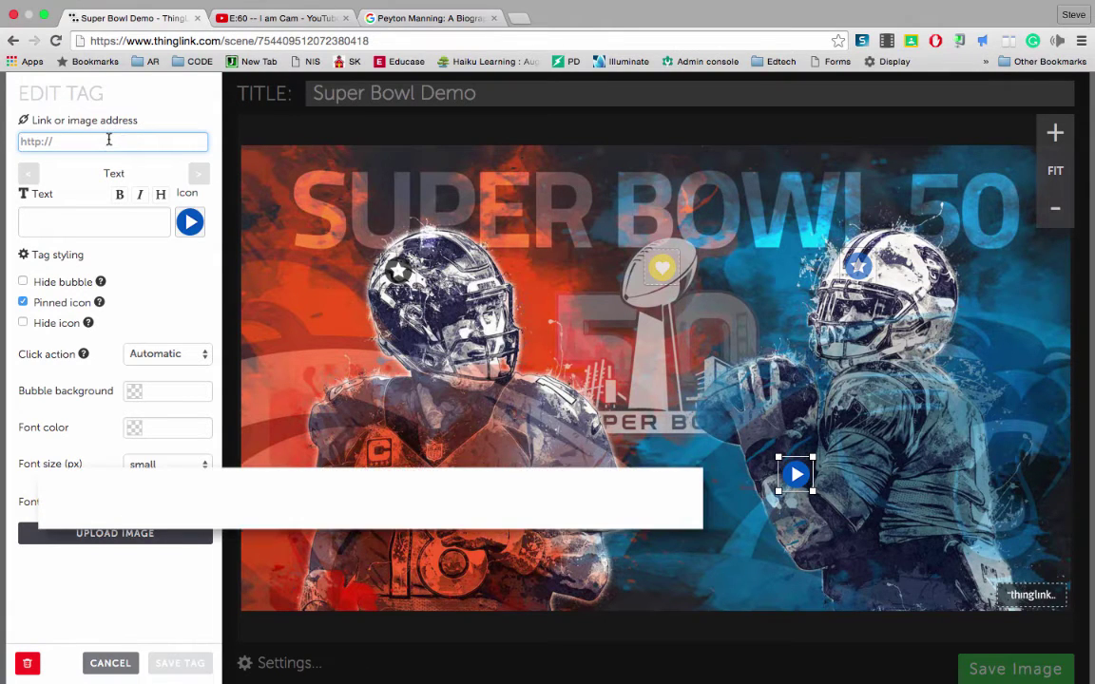
{"action": "key", "text": "super+v"}
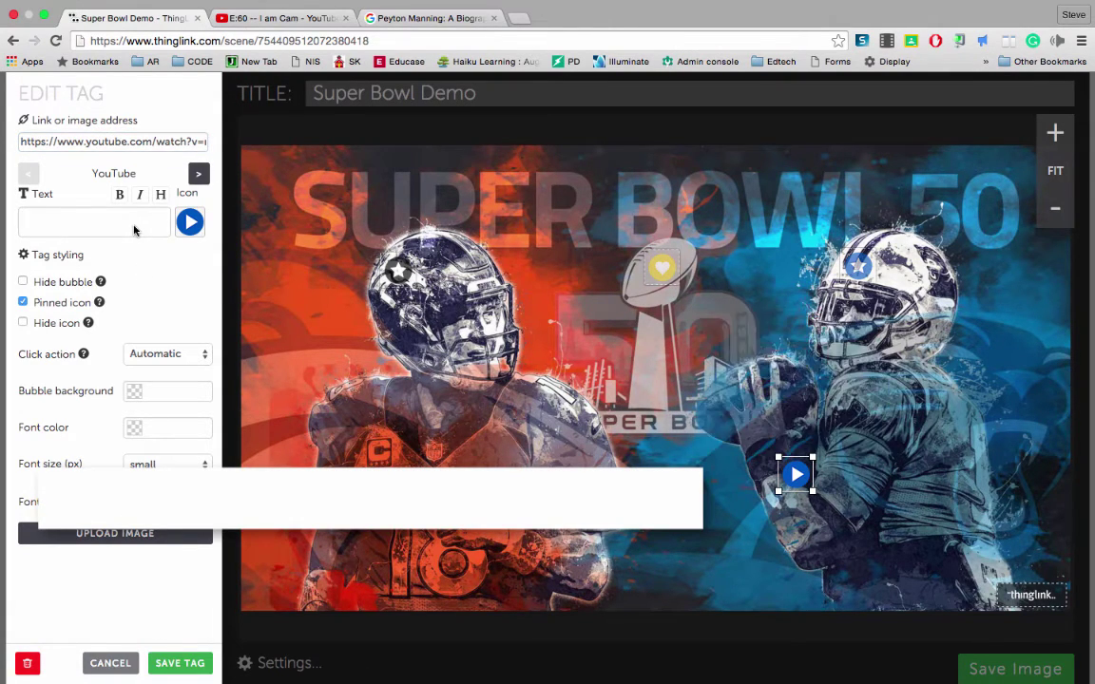
{"action": "left_click", "coordinate": [134, 229]}
{"action": "type", "text": "Docuen"}
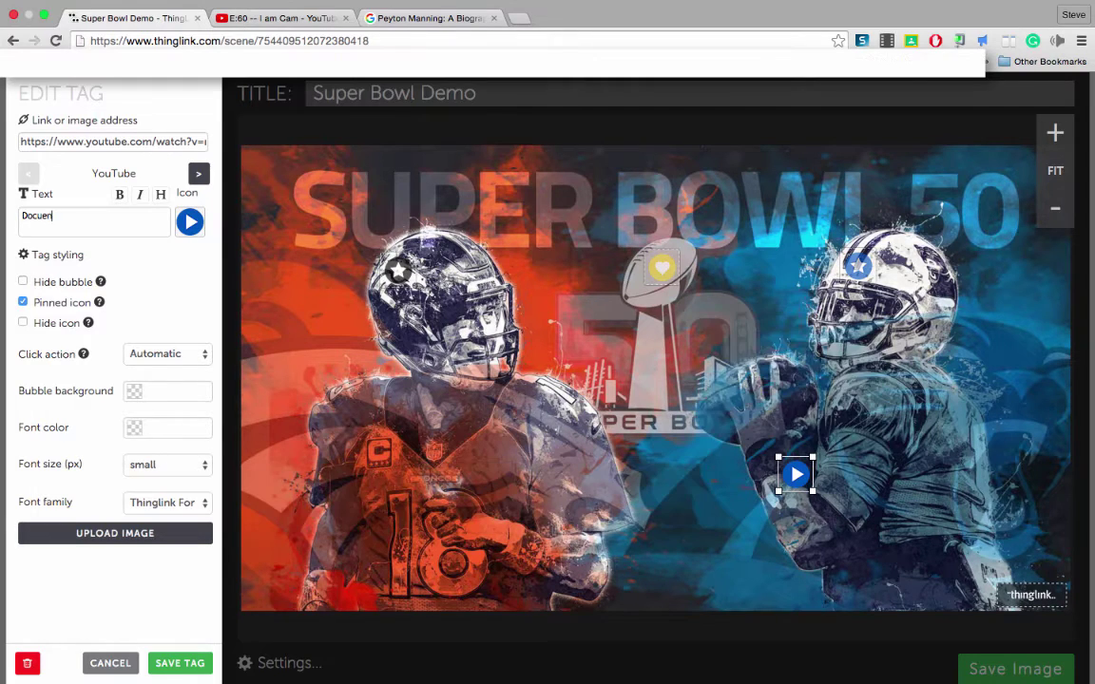
{"action": "key", "text": "BackSpace"}
{"action": "key", "text": "BackSpace"}
{"action": "key", "text": "BackSpace"}
{"action": "type", "text": "ment"}
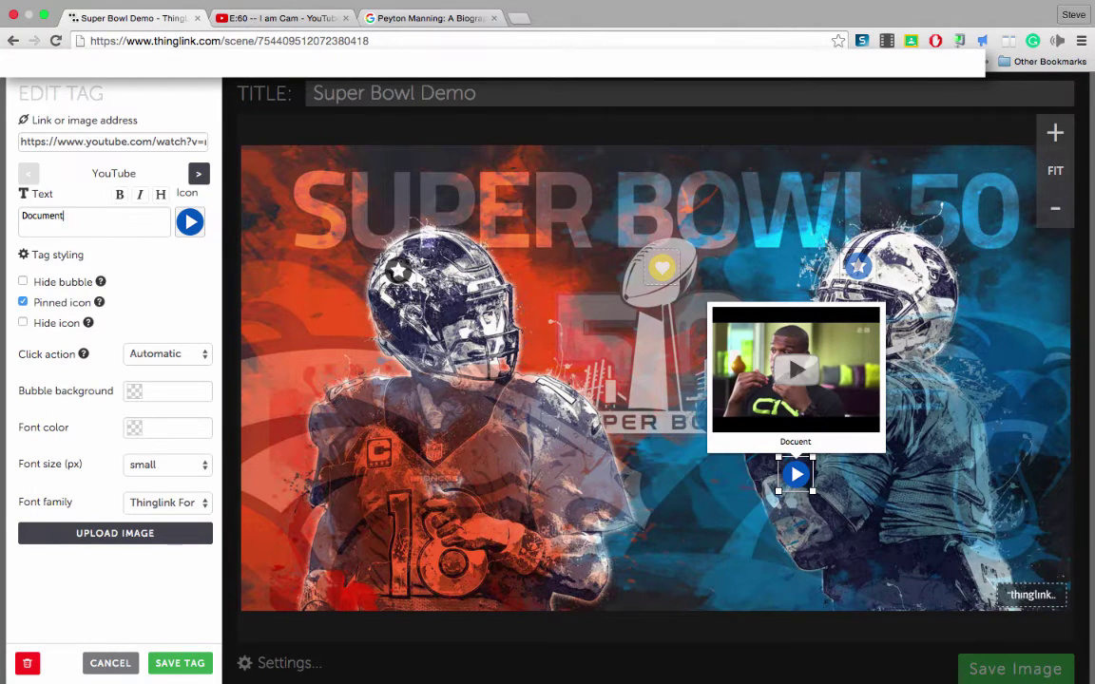
{"action": "type", "text": "ary"}
{"action": "left_click", "coordinate": [190, 671]}
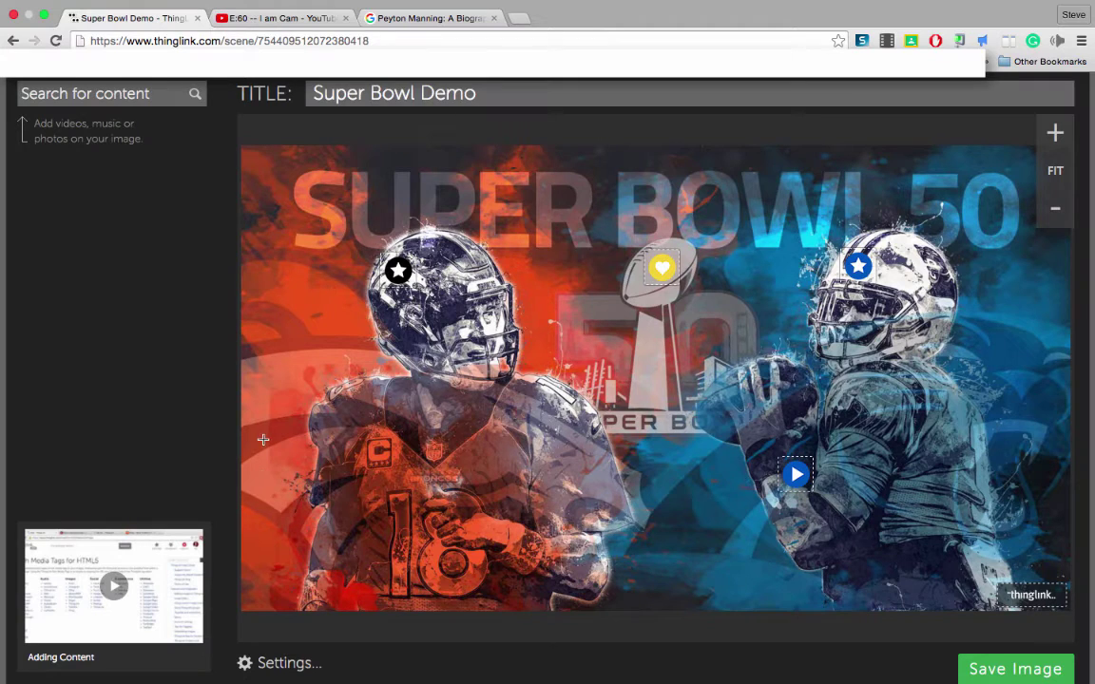
Close the YouTube tab and copy the Google Books Peyton Manning biography address
{"action": "middle_click", "coordinate": [313, 18]}
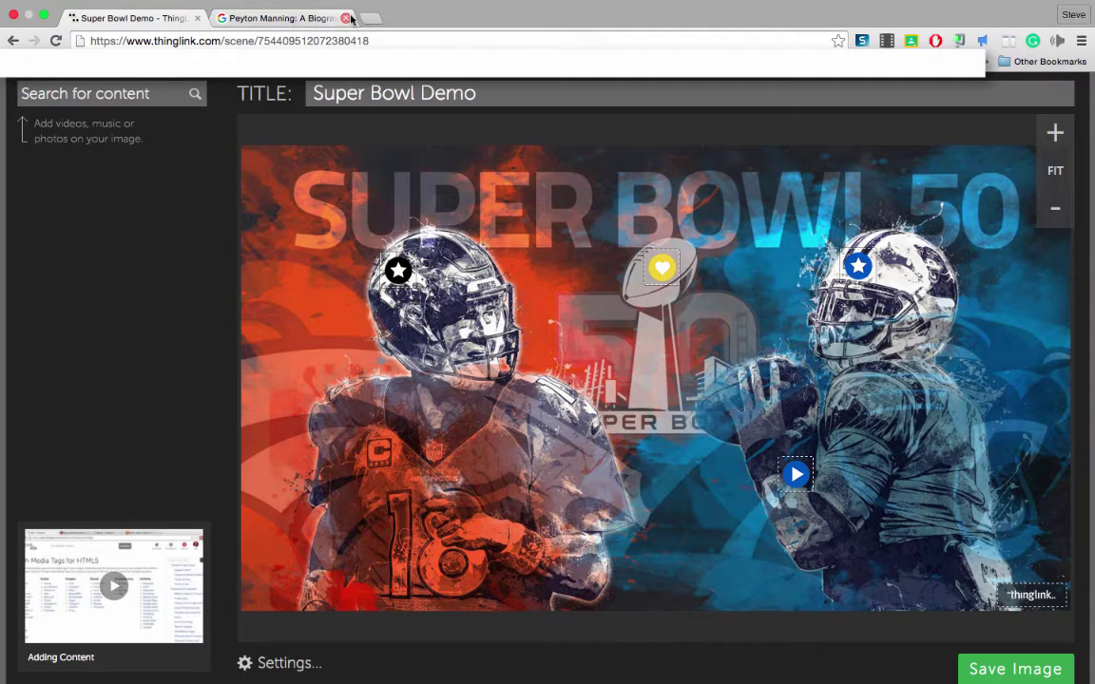
{"action": "left_click", "coordinate": [285, 18]}
{"action": "left_click", "coordinate": [311, 42]}
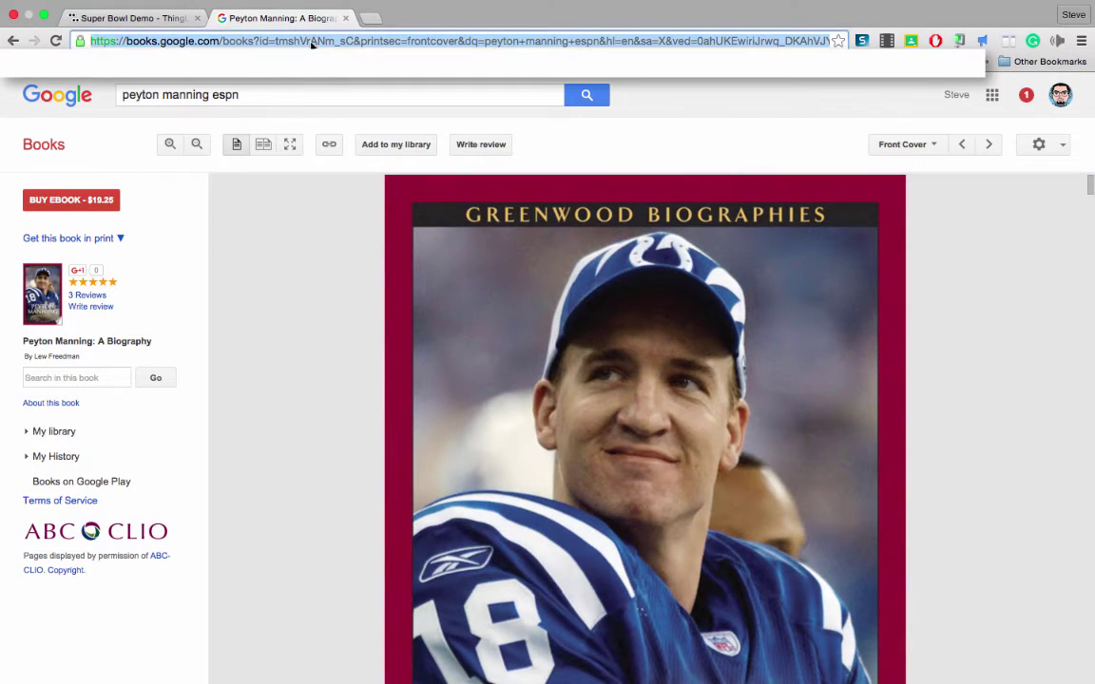
{"action": "right_click", "coordinate": [311, 44]}
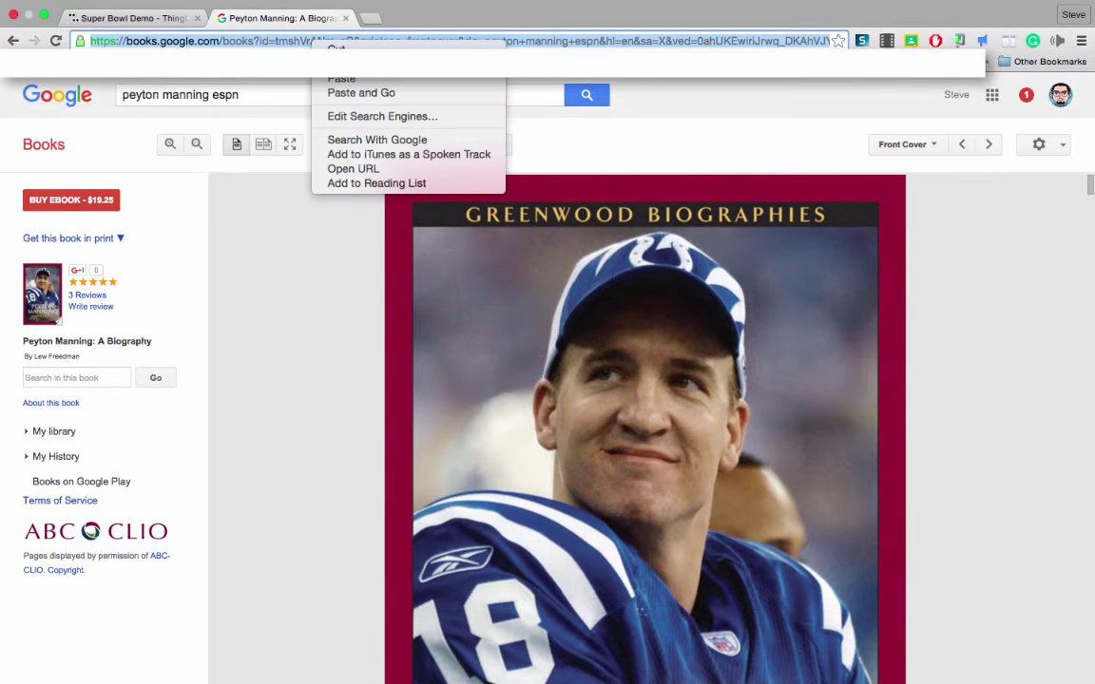
{"action": "left_click", "coordinate": [142, 19]}
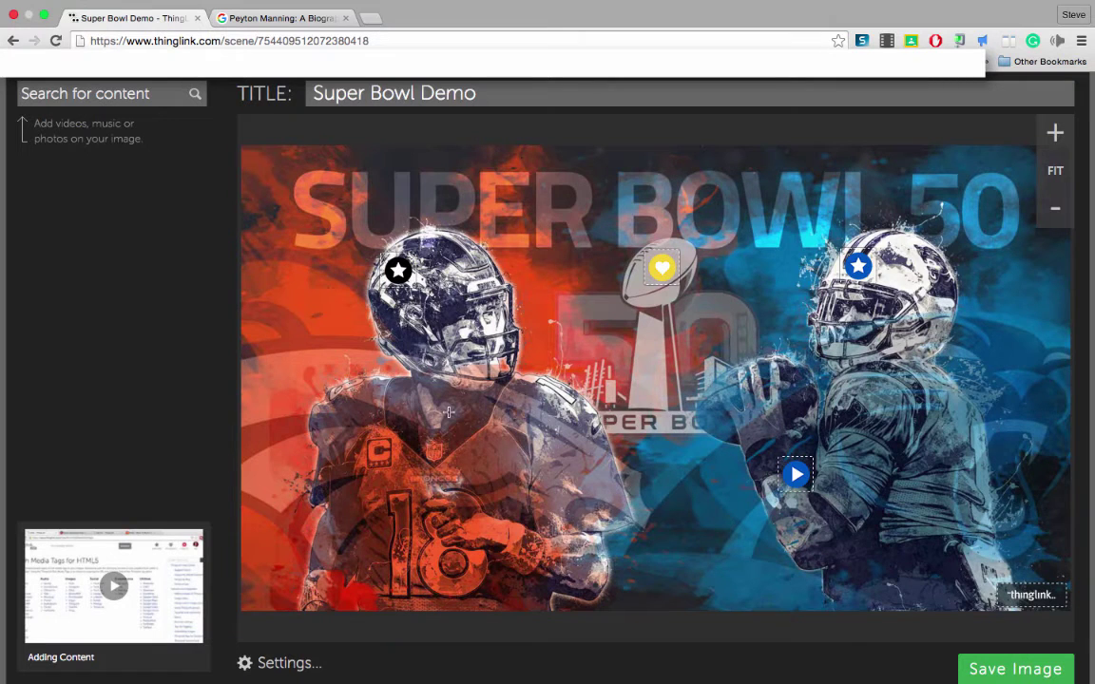
Tag the left player with the Google Books link, titled 'Manning Biography', bubble hidden, and save
{"action": "left_click", "coordinate": [338, 419]}
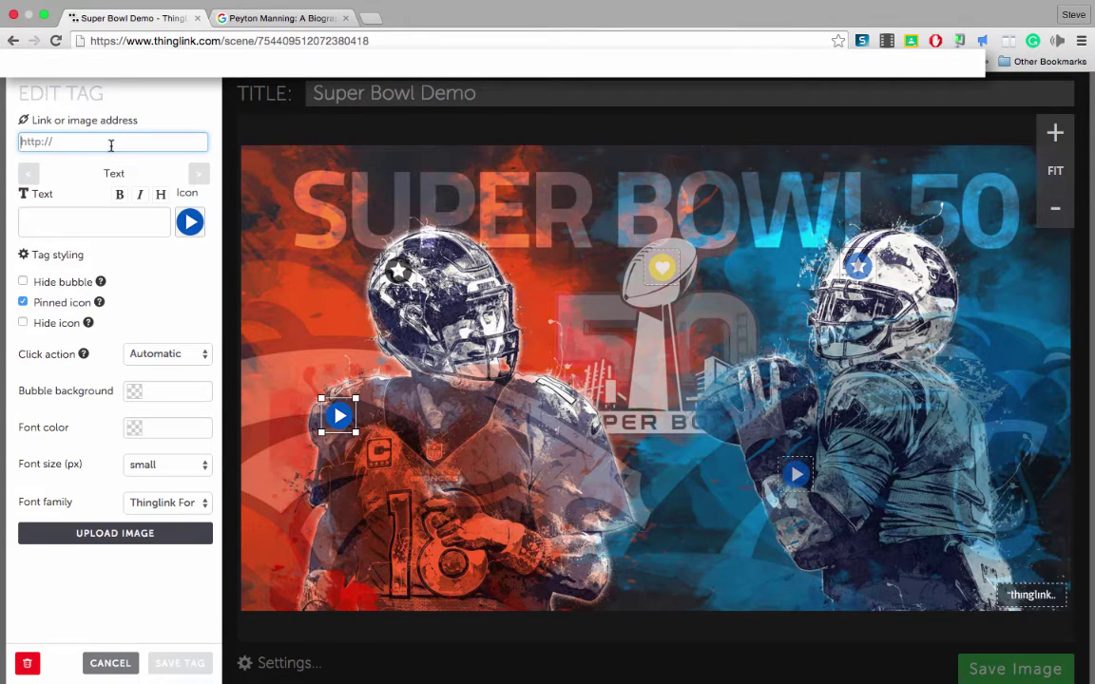
{"action": "key", "text": "ctrl+v"}
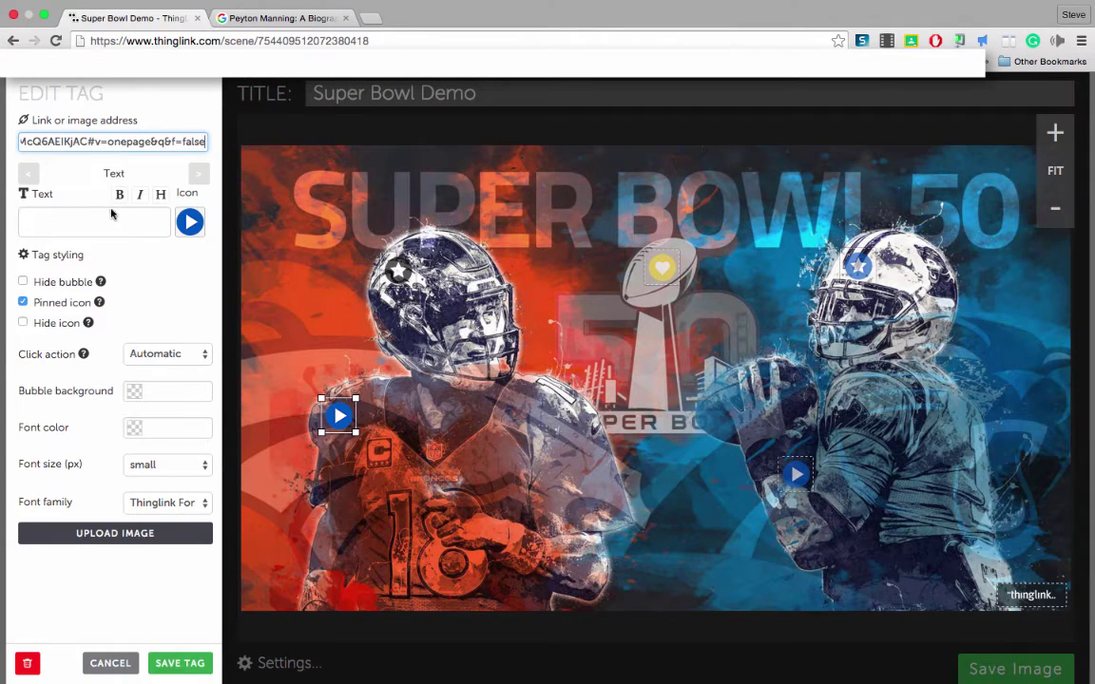
{"action": "left_click", "coordinate": [111, 215]}
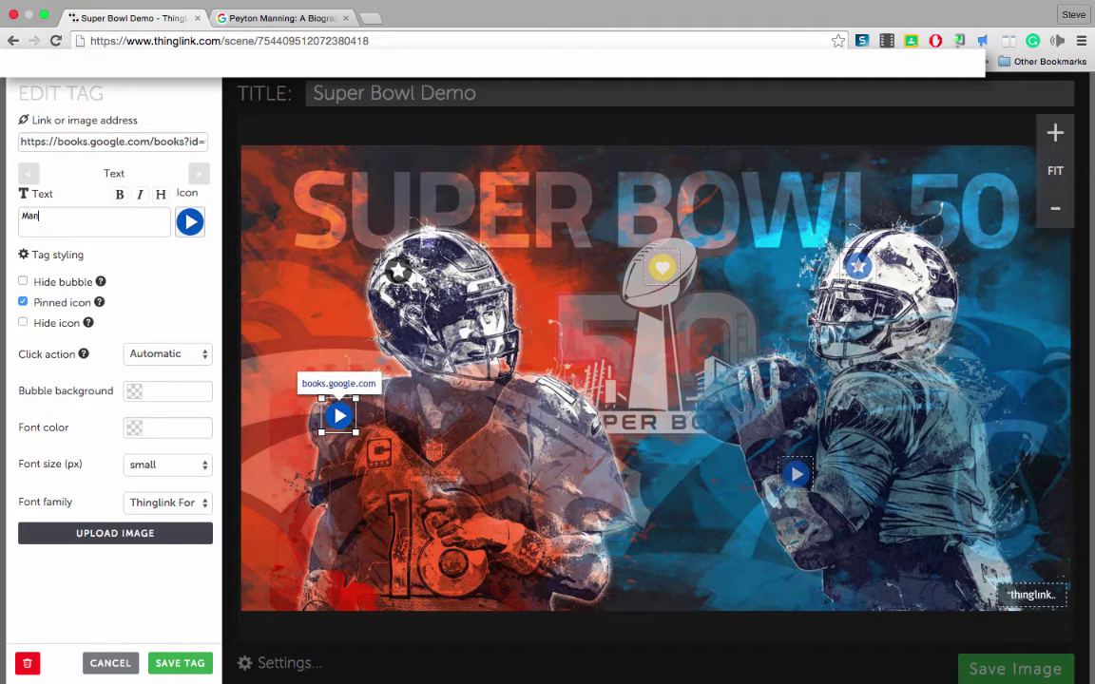
{"action": "type", "text": "Manning Biography"}
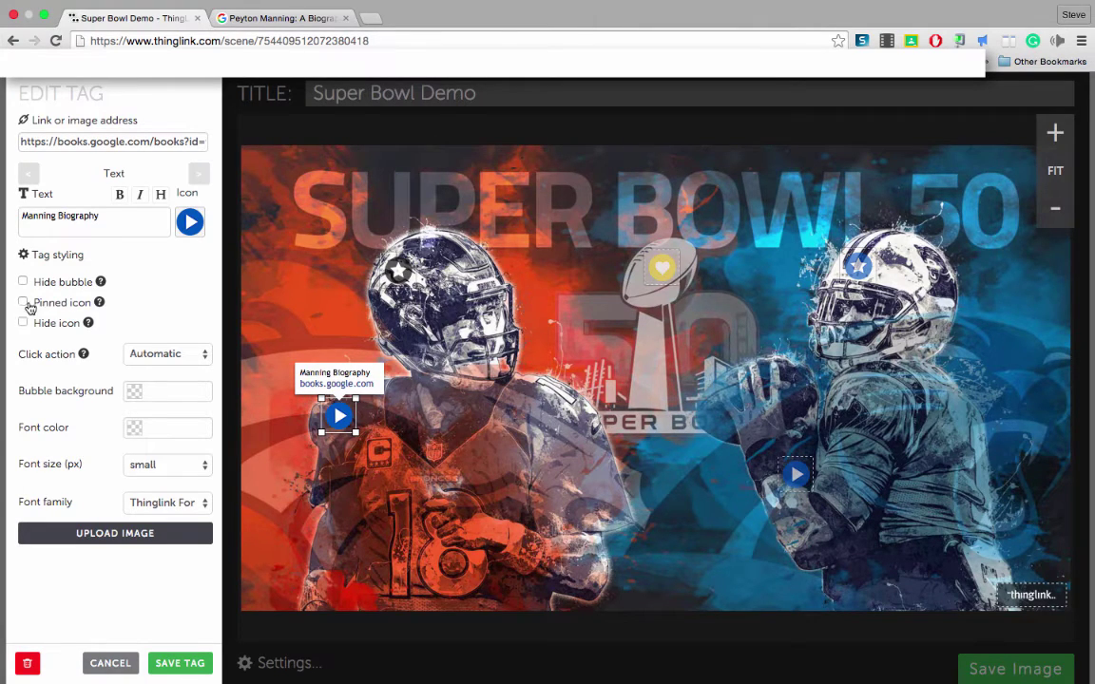
{"action": "mouse_move", "coordinate": [100, 285]}
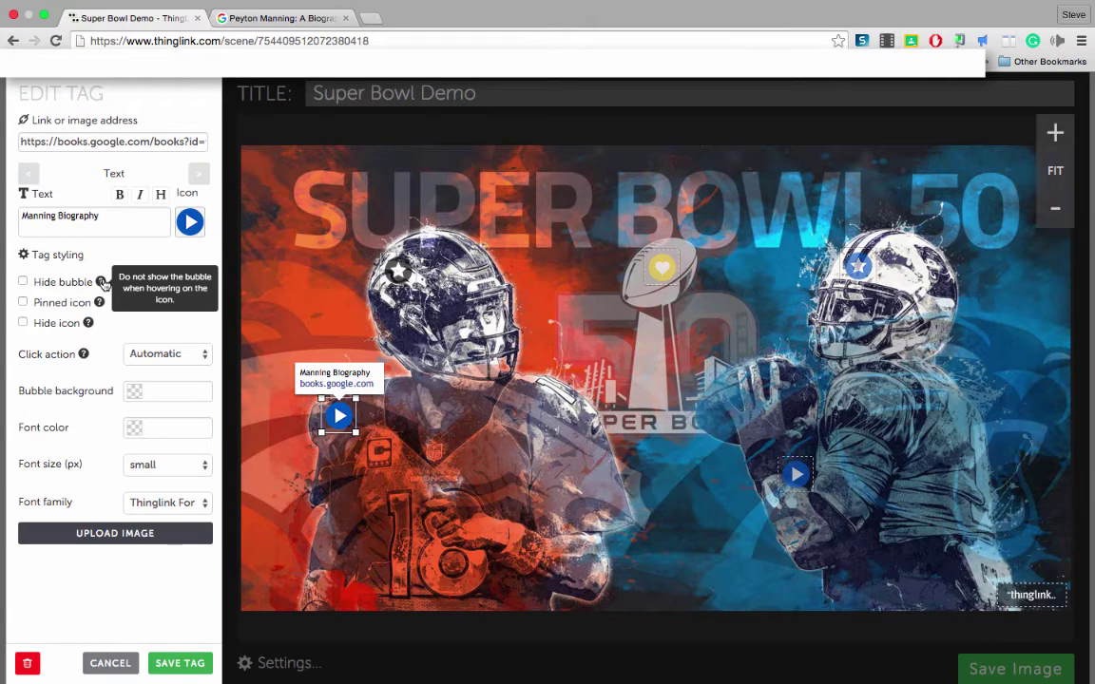
{"action": "left_click", "coordinate": [24, 282]}
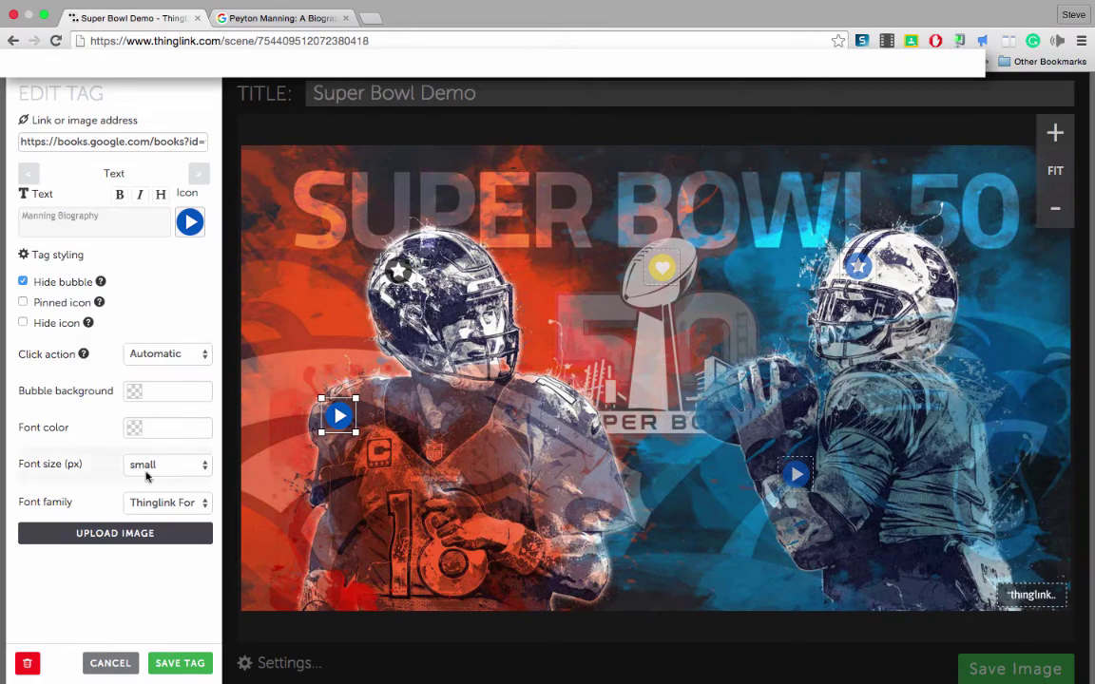
{"action": "left_click", "coordinate": [180, 663]}
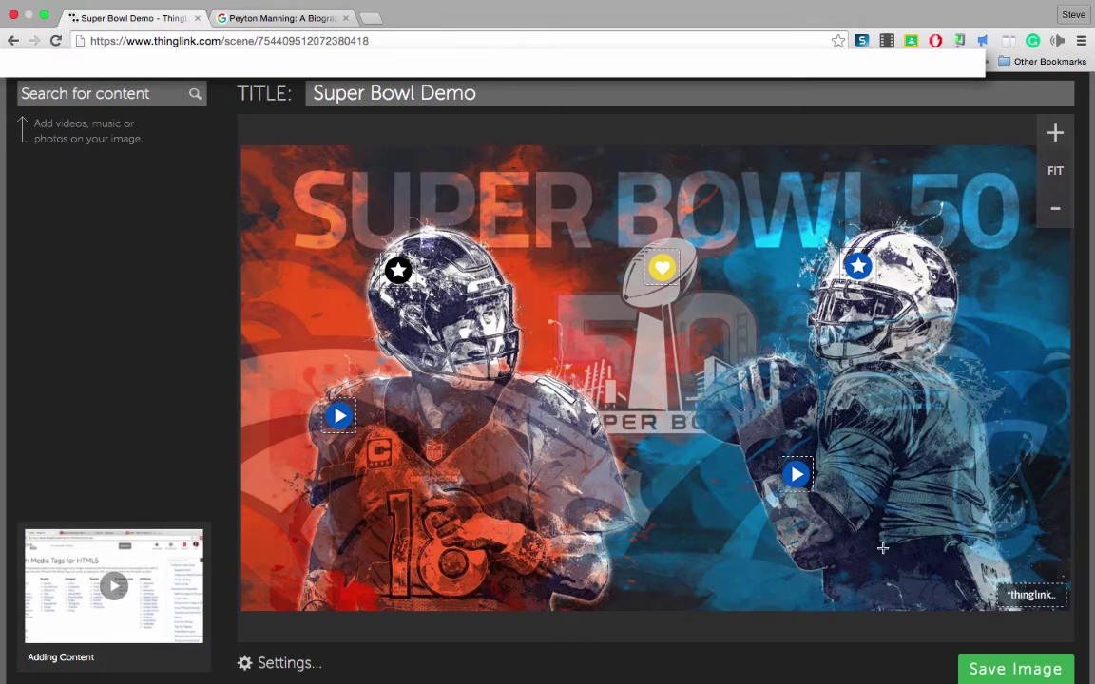
Save the Super Bowl image and view the published scene
{"action": "left_click", "coordinate": [999, 668]}
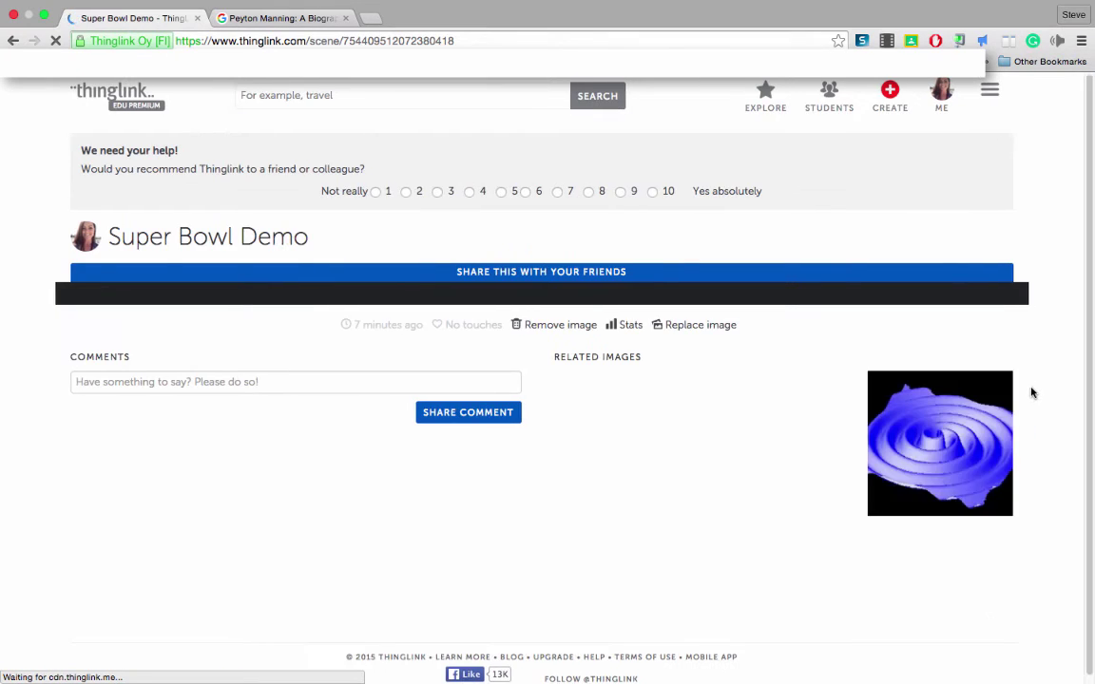
{"action": "scroll", "coordinate": [1031, 389], "scroll_direction": "down", "scroll_amount": 2}
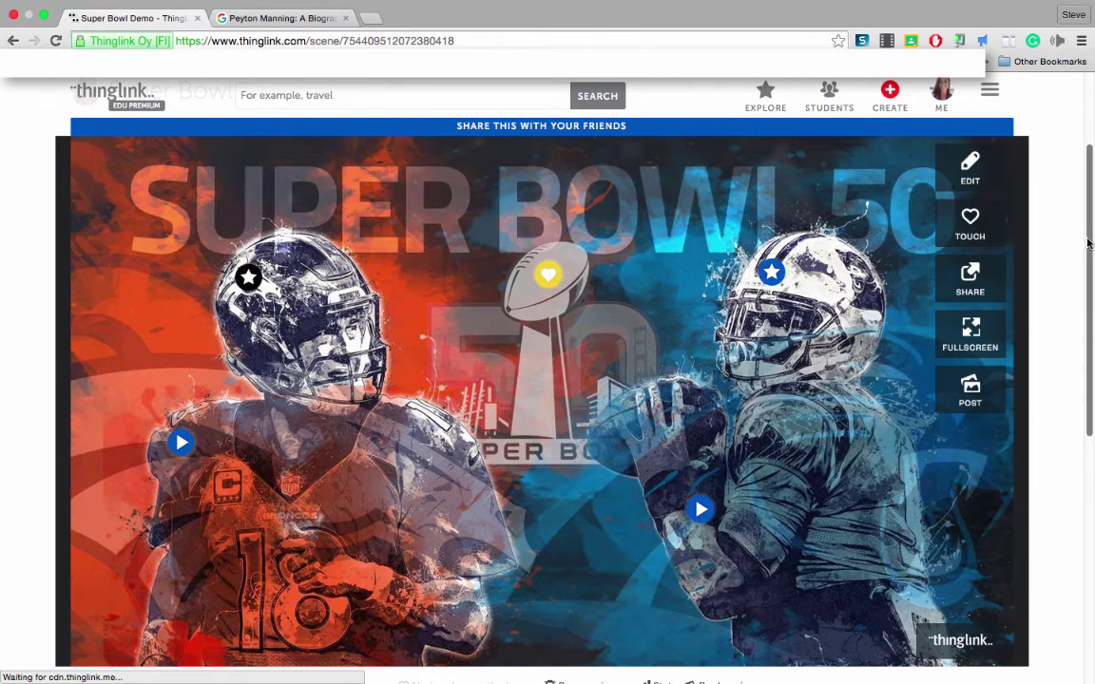
{"action": "scroll", "coordinate": [1084, 247], "scroll_direction": "down", "scroll_amount": 1}
{"action": "scroll", "coordinate": [1064, 274], "scroll_direction": "down", "scroll_amount": 1}
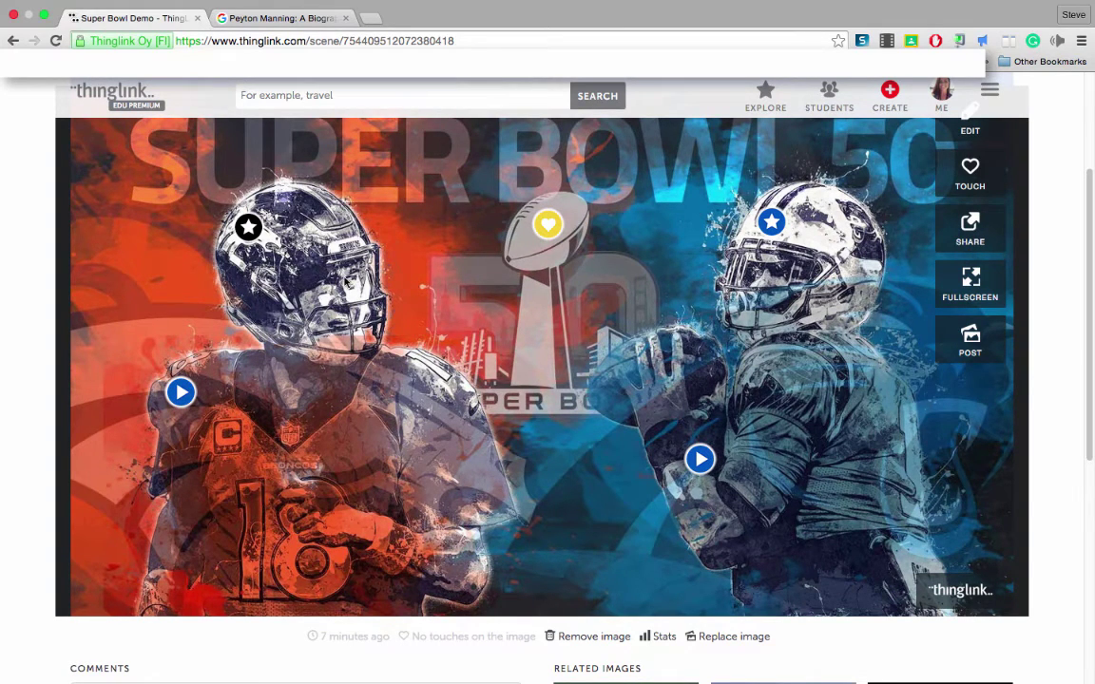
Preview each hotspot, then open the Manning biography from the left player's tag
{"action": "mouse_move", "coordinate": [252, 226]}
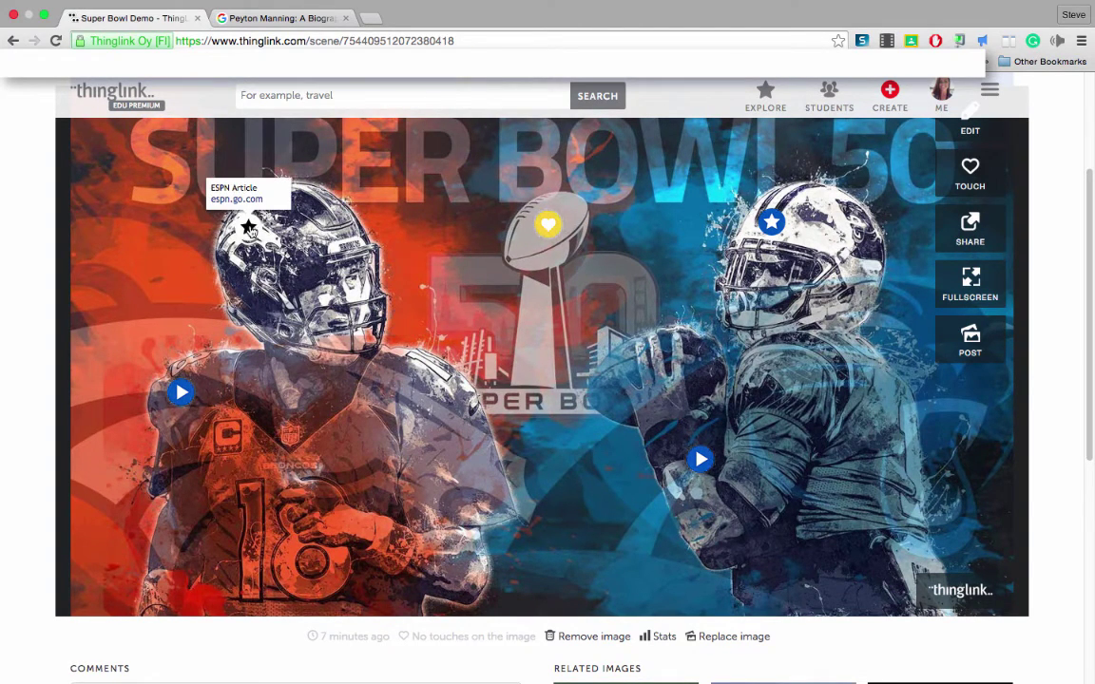
{"action": "mouse_move", "coordinate": [549, 227]}
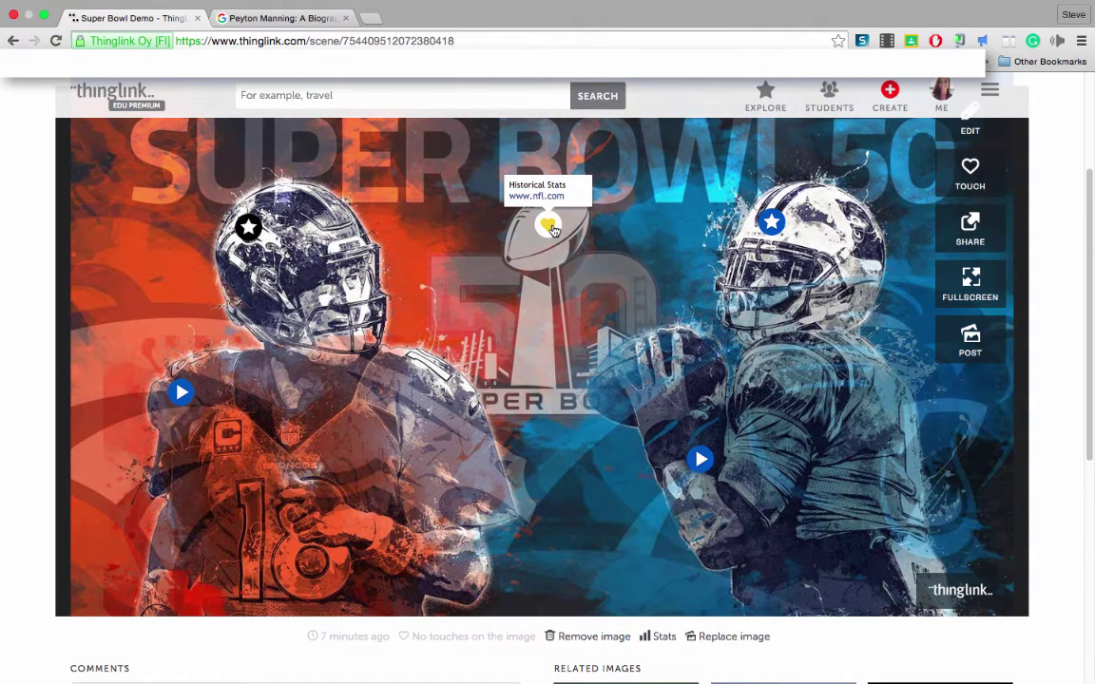
{"action": "mouse_move", "coordinate": [778, 225]}
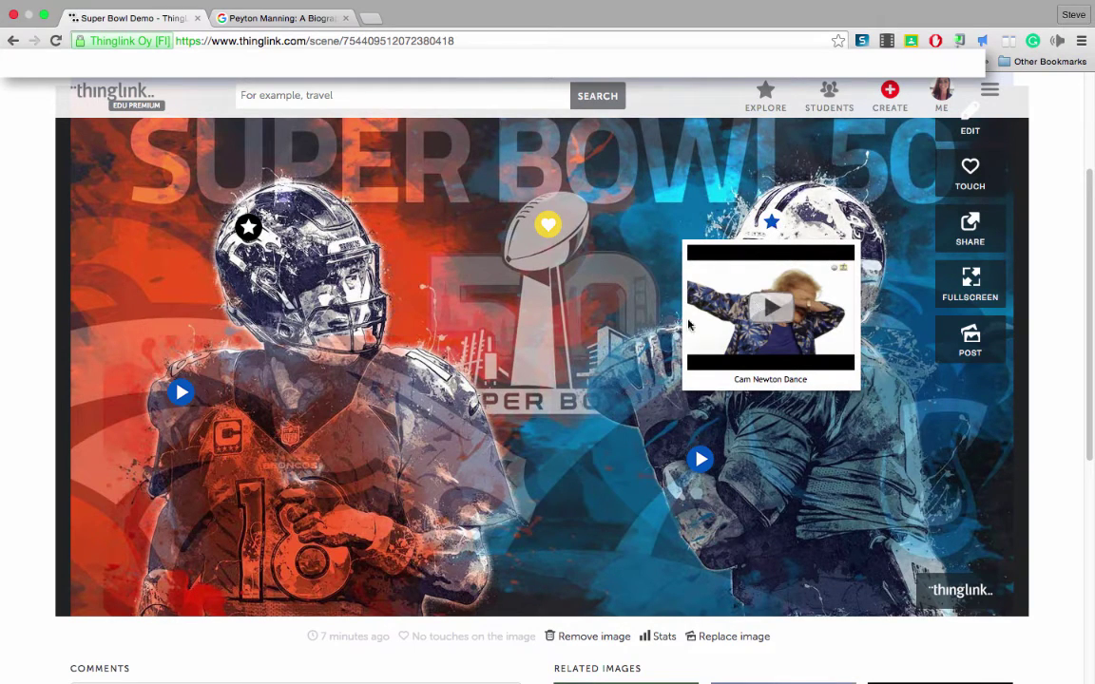
{"action": "mouse_move", "coordinate": [694, 458]}
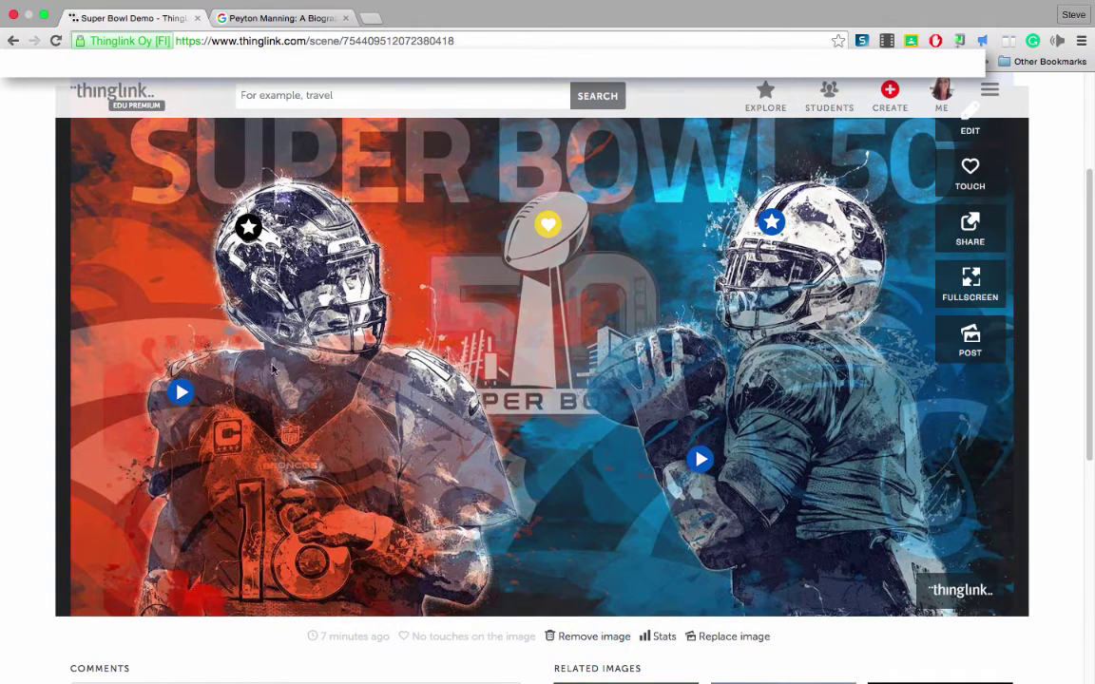
{"action": "left_click", "coordinate": [183, 392]}
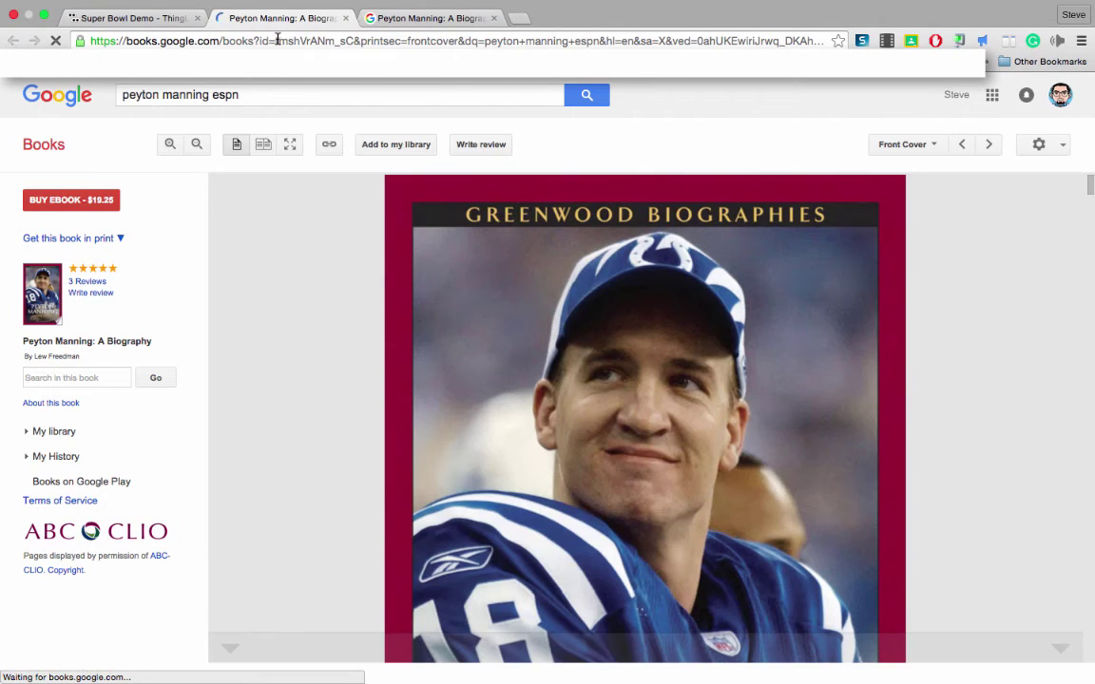
Close both Google Books Peyton Manning biography tabs, leaving the ThingLink scene open
{"action": "left_click_drag", "start_coordinate": [1090, 187], "coordinate": [1028, 170]}
{"action": "left_click", "coordinate": [345, 18]}
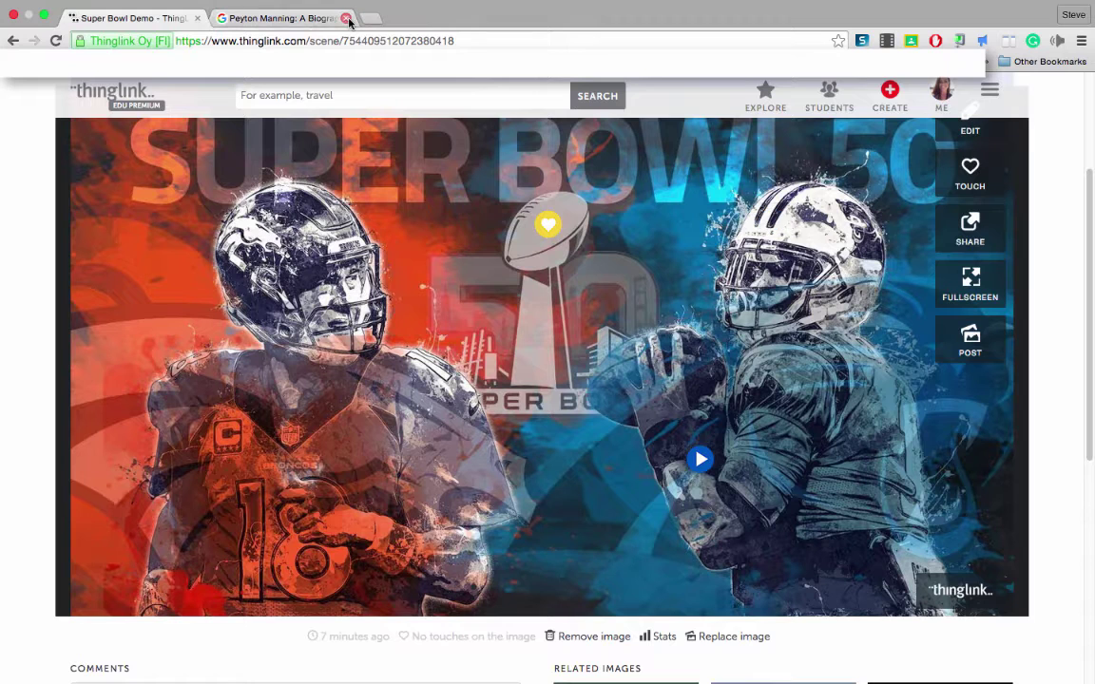
{"action": "left_click", "coordinate": [345, 18]}
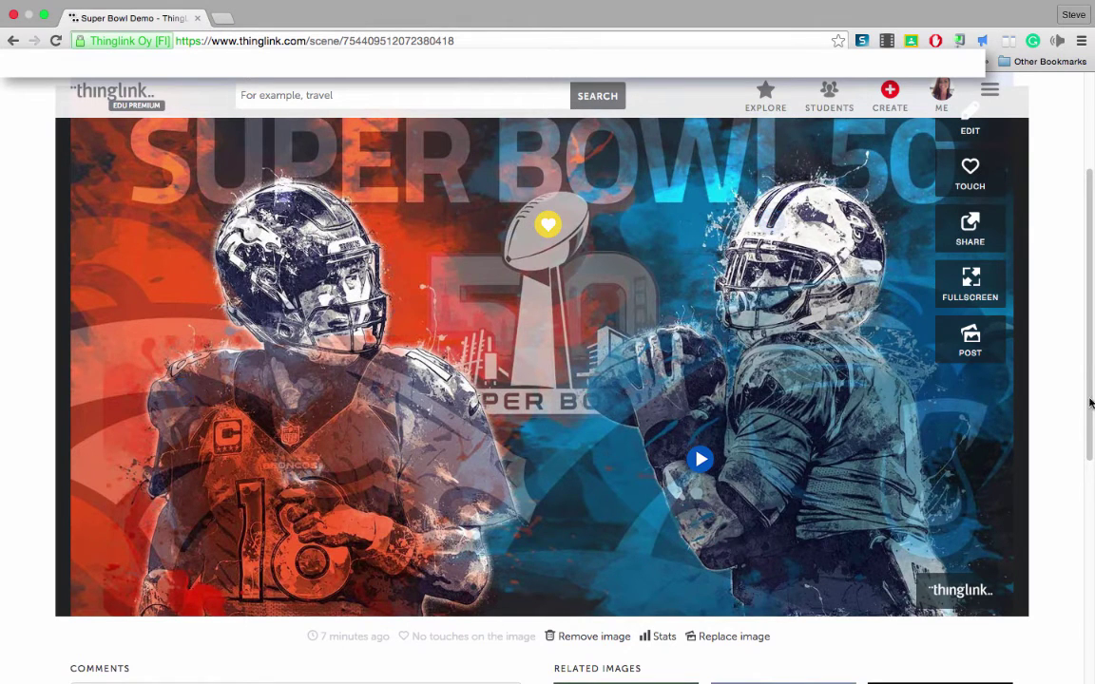
{"action": "mouse_move", "coordinate": [1086, 386]}
{"action": "left_mouse_down"}
{"action": "mouse_move", "coordinate": [1092, 546]}
{"action": "mouse_move", "coordinate": [1093, 358]}
{"action": "mouse_move", "coordinate": [1093, 372]}
{"action": "left_mouse_up"}
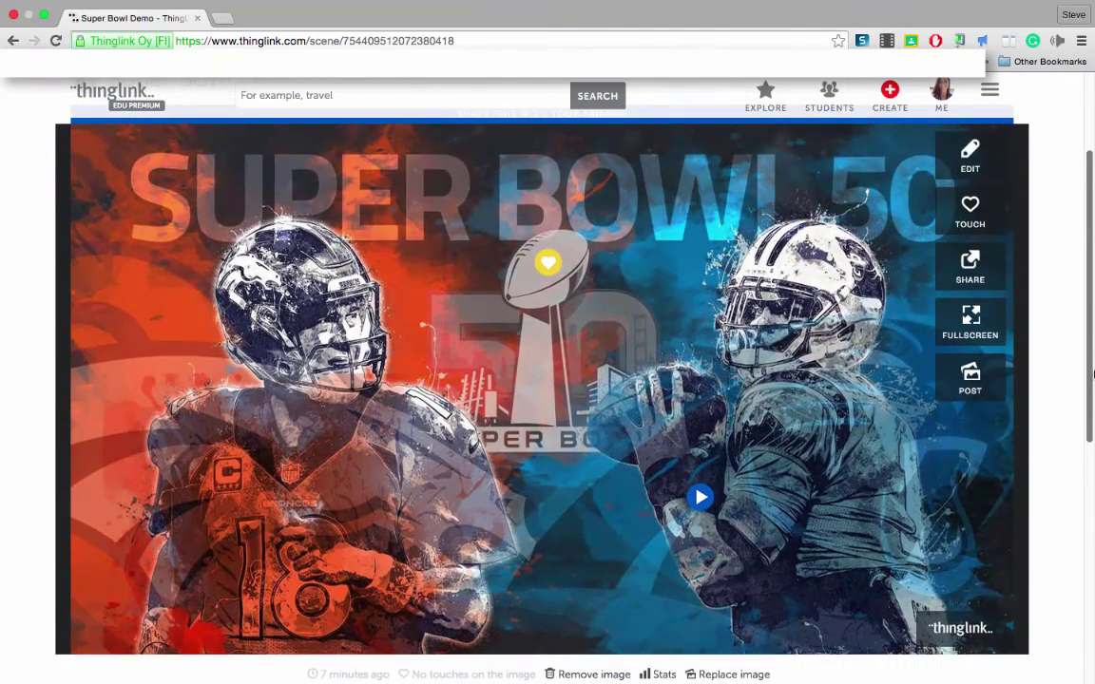
Review the Share link and embed code, then bring up the Post to channel panel
{"action": "left_click", "coordinate": [982, 272]}
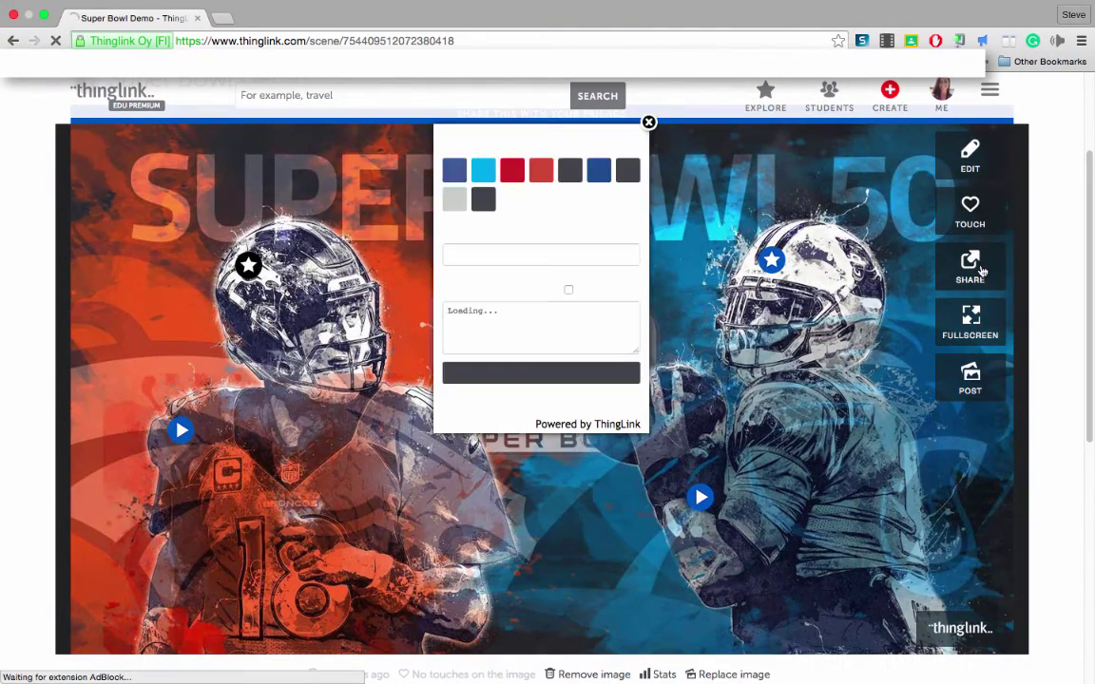
{"action": "mouse_move", "coordinate": [787, 282]}
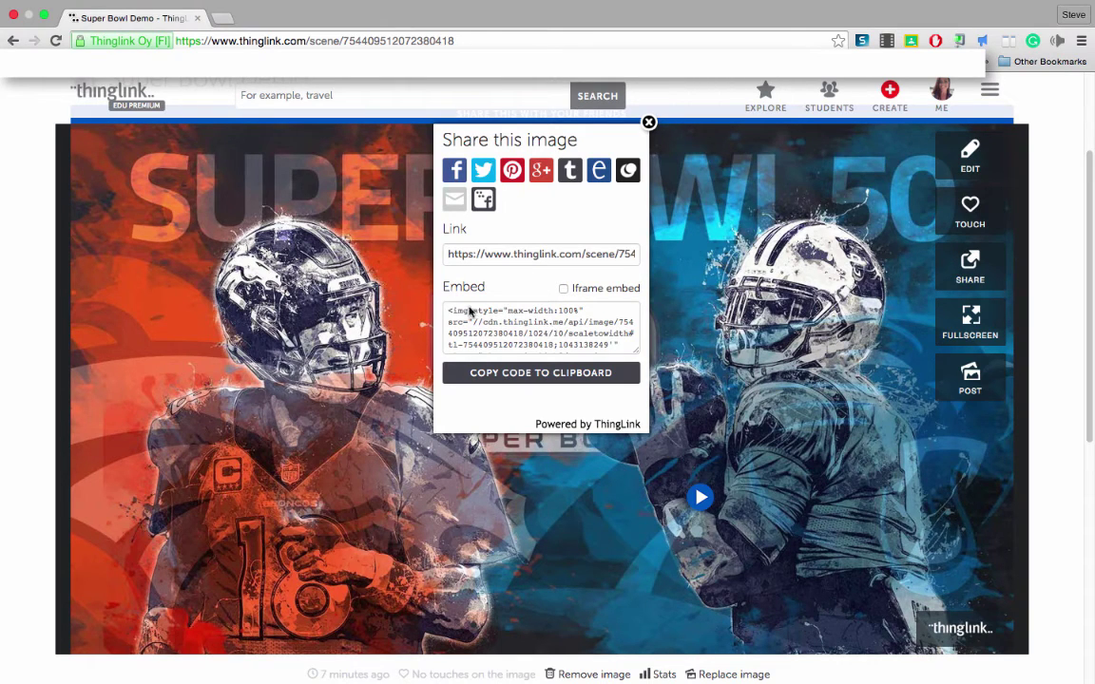
{"action": "left_click", "coordinate": [648, 122]}
{"action": "left_click", "coordinate": [968, 378]}
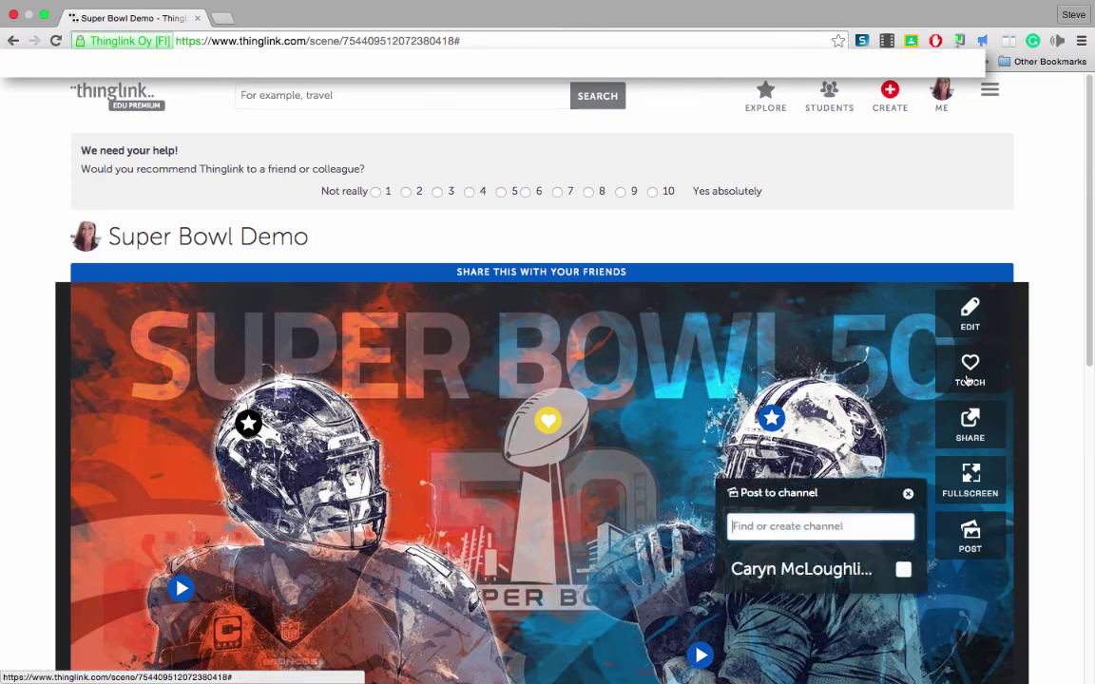
{"action": "scroll", "coordinate": [1090, 339], "scroll_direction": "down", "scroll_amount": 3}
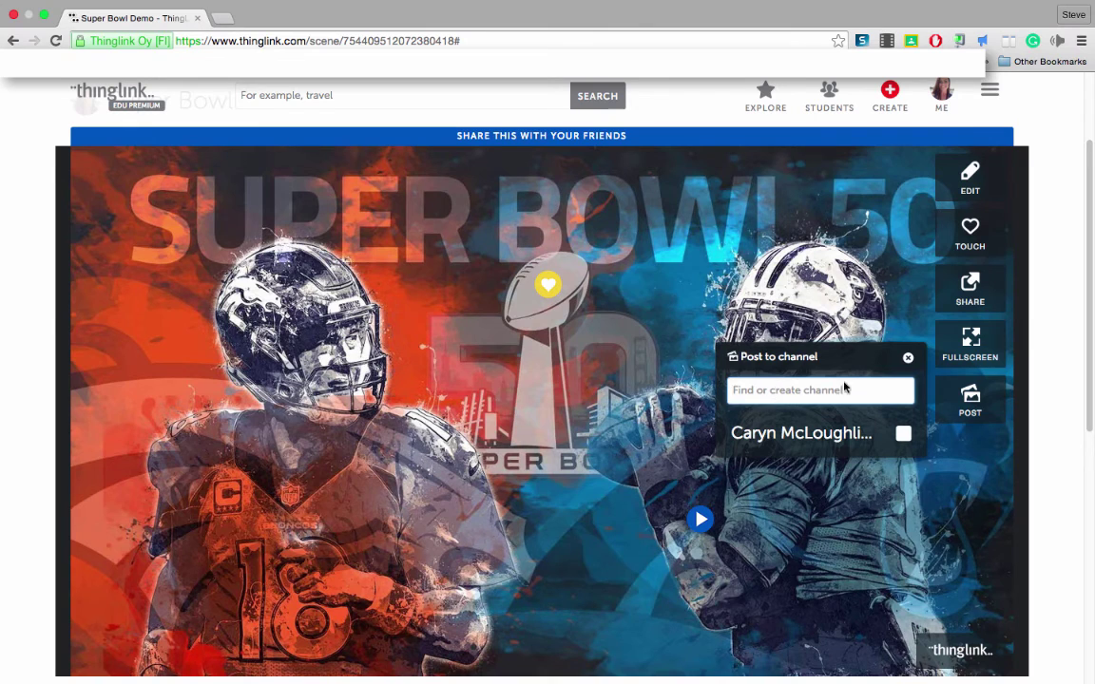
Dismiss the Post to channel box, reopen the Super Bowl Demo image in the editor, and re-save it
{"action": "left_click", "coordinate": [908, 357]}
{"action": "mouse_move", "coordinate": [1093, 265]}
{"action": "left_mouse_down"}
{"action": "mouse_move", "coordinate": [1092, 237]}
{"action": "mouse_move", "coordinate": [1091, 283]}
{"action": "left_mouse_up"}
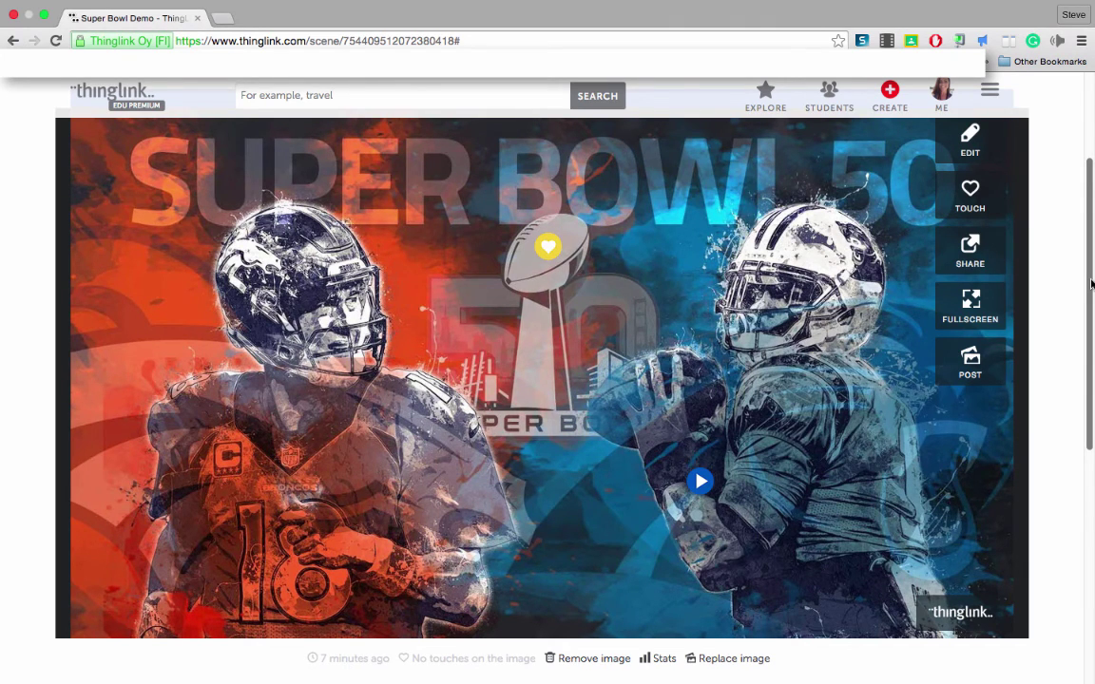
{"action": "left_click", "coordinate": [971, 150]}
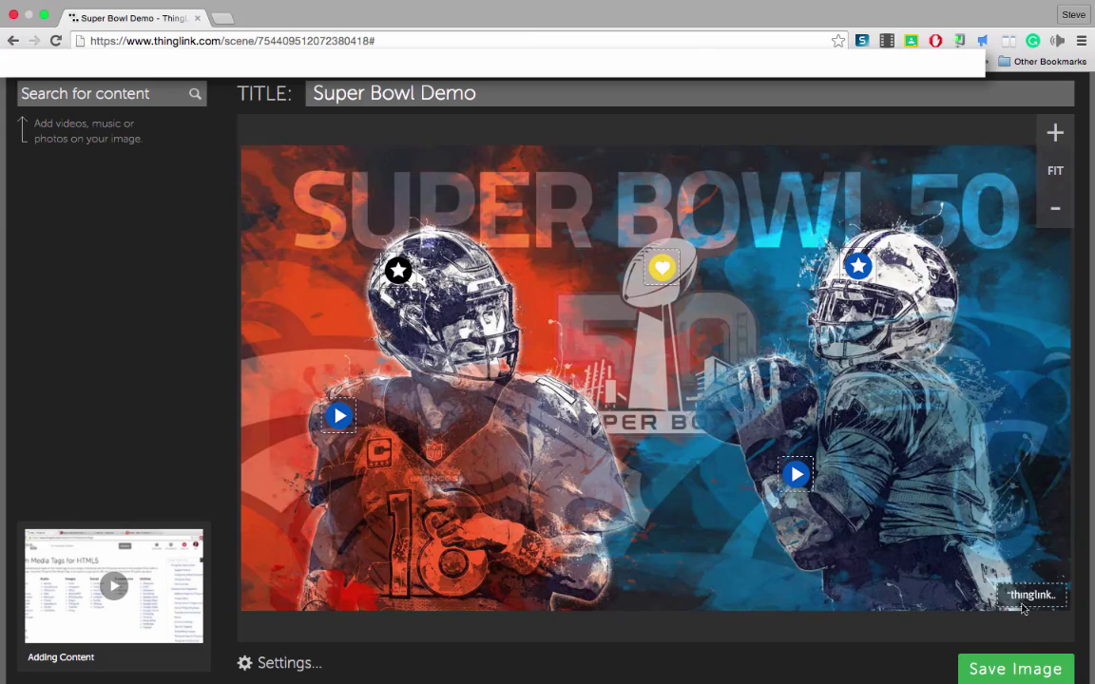
{"action": "left_click", "coordinate": [1027, 672]}
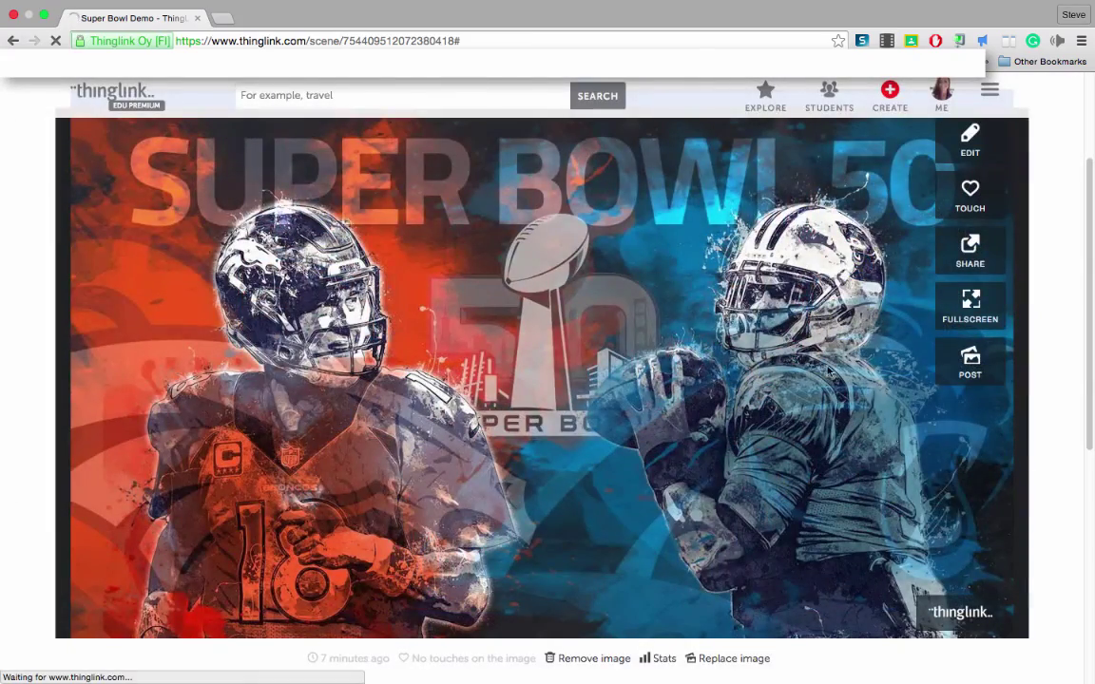